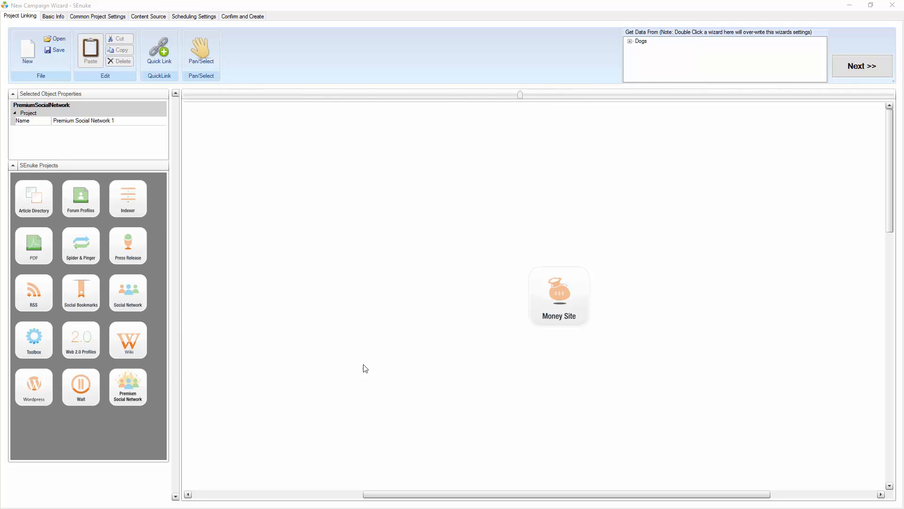
Place a Premium Social Network project beside the Money Site and a Social Network project above it
{"action": "left_click_drag", "start_coordinate": [124, 385], "coordinate": [466, 298]}
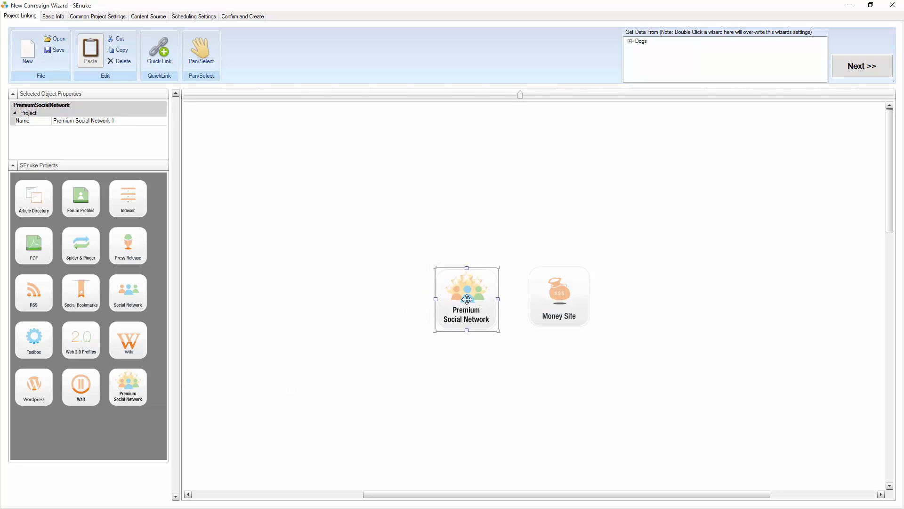
{"action": "left_click_drag", "start_coordinate": [135, 298], "coordinate": [466, 213]}
{"action": "left_click", "coordinate": [463, 234]}
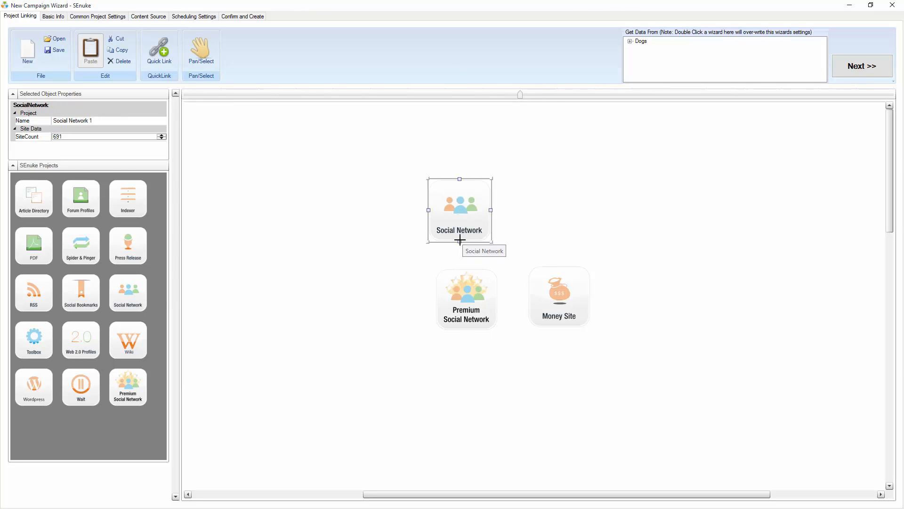
Link Social Network to Premium Social Network and that to Money Site, aligning Social Network above Premium Social Network
{"action": "left_click_drag", "start_coordinate": [460, 244], "coordinate": [466, 270]}
{"action": "left_click_drag", "start_coordinate": [498, 297], "coordinate": [562, 318]}
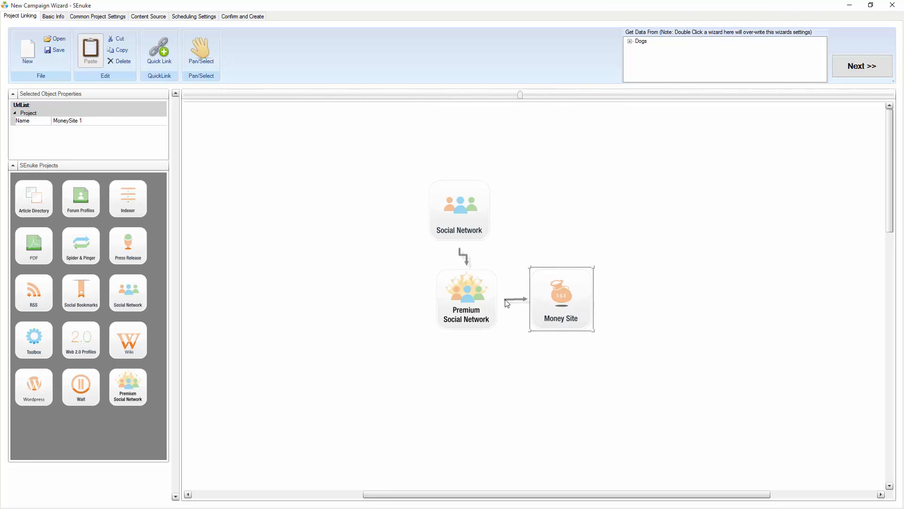
{"action": "left_click", "coordinate": [480, 296]}
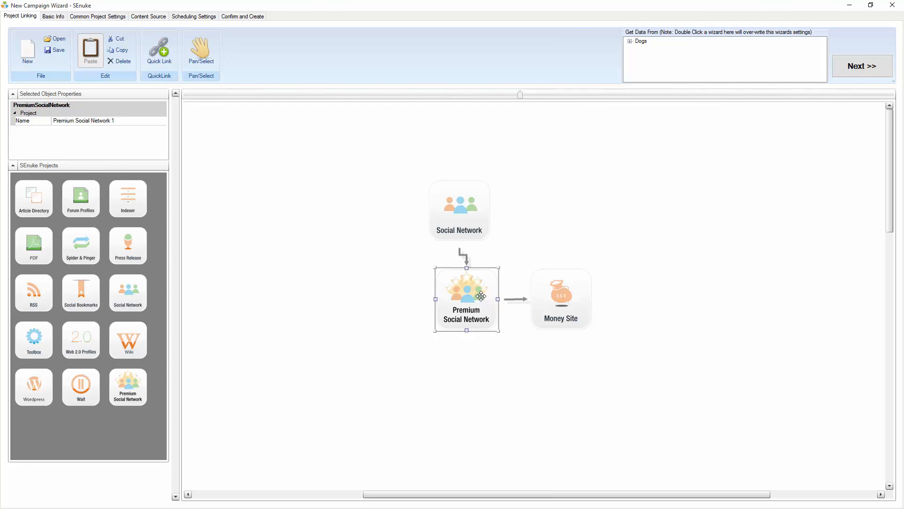
{"action": "left_click_drag", "start_coordinate": [469, 216], "coordinate": [475, 212]}
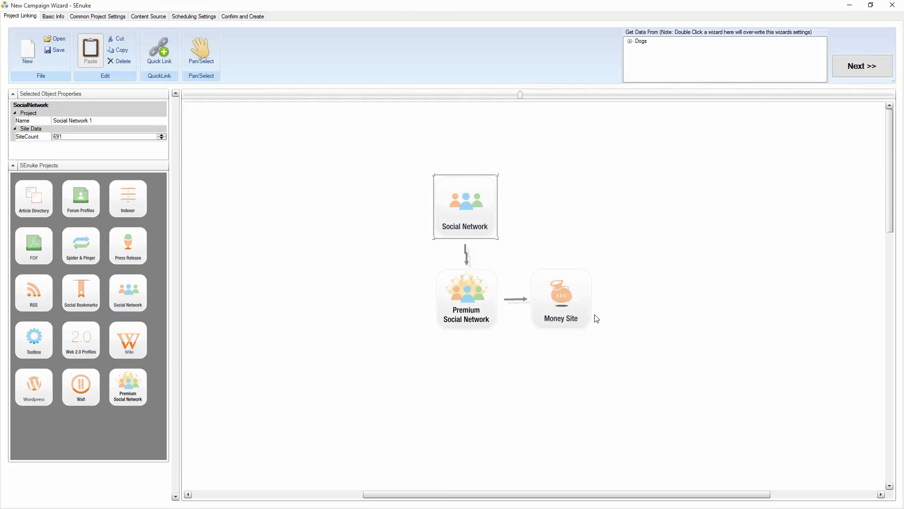
Open the template TNG - Social Skills WP.xml and fit its linking diagram in view
{"action": "left_click", "coordinate": [56, 38]}
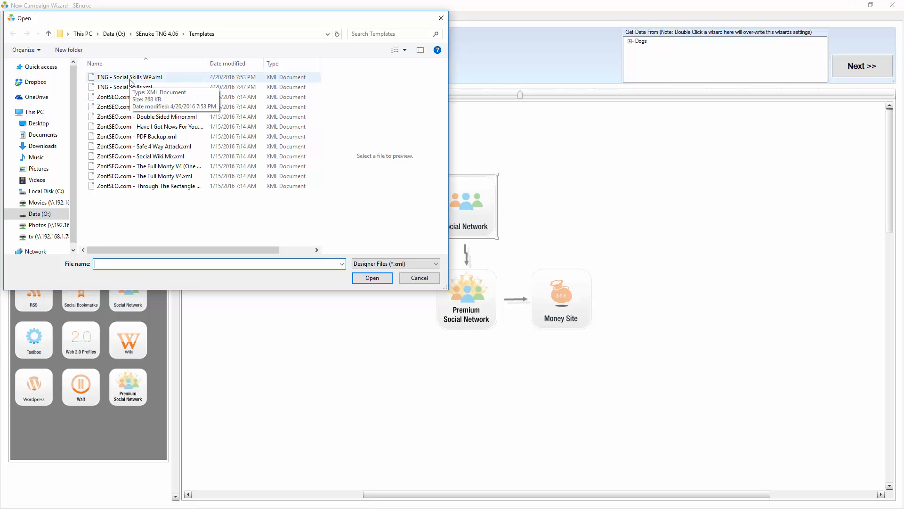
{"action": "left_click", "coordinate": [131, 78]}
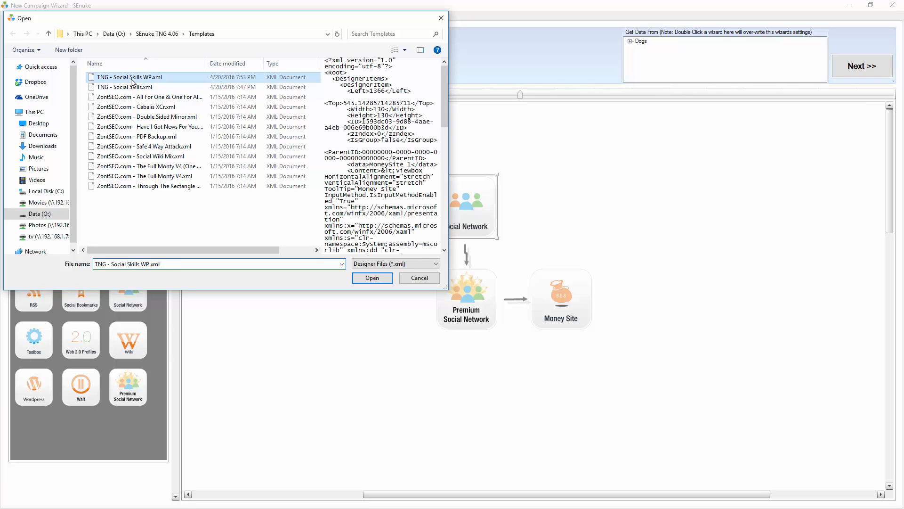
{"action": "double_click", "coordinate": [131, 78]}
{"action": "left_click_drag", "start_coordinate": [520, 95], "coordinate": [452, 105]}
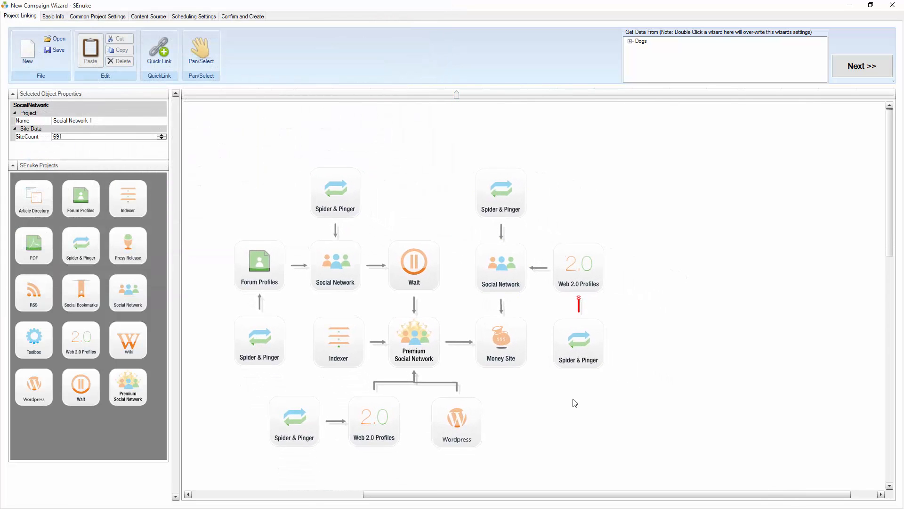
Set the default delay of the Wait project feeding Premium Social Network to 5 days
{"action": "left_click", "coordinate": [498, 349]}
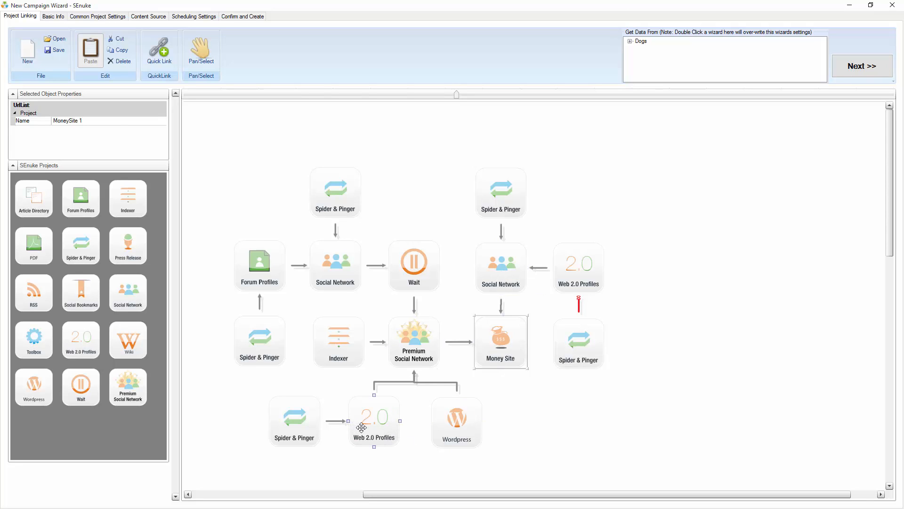
{"action": "left_click", "coordinate": [470, 423]}
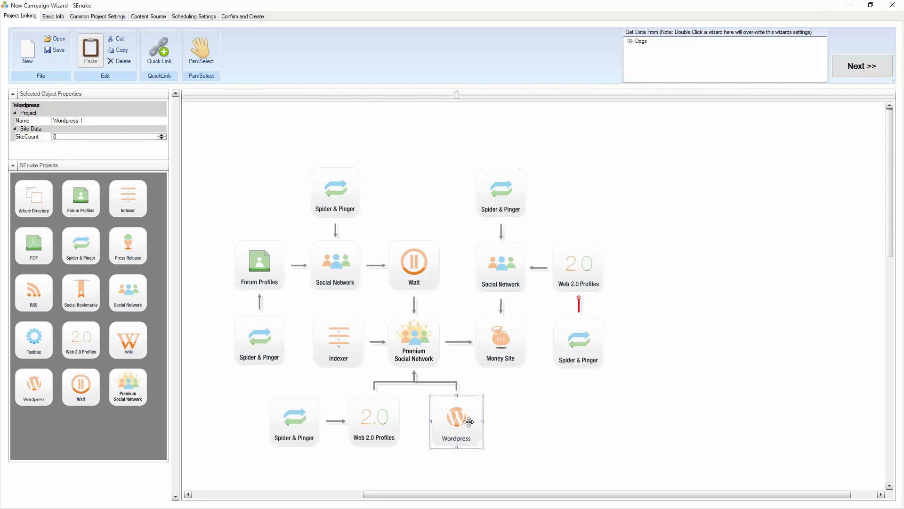
{"action": "left_click", "coordinate": [424, 253]}
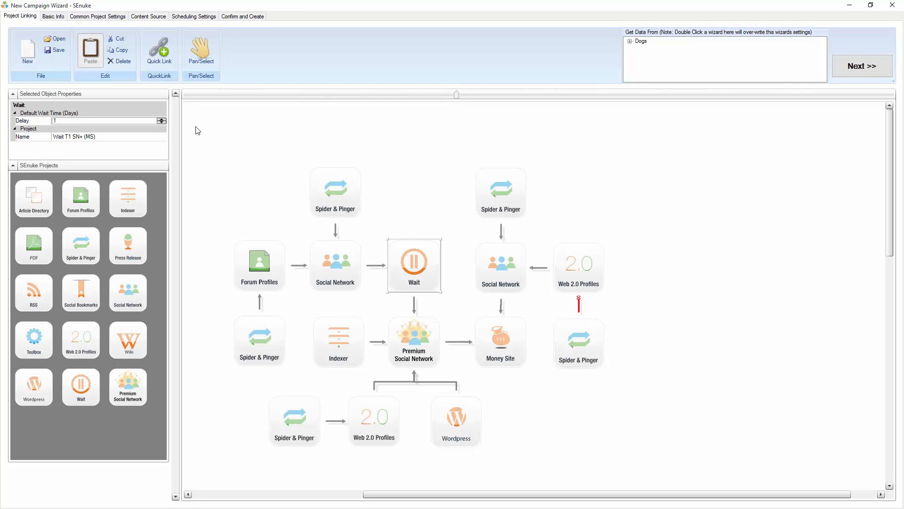
{"action": "left_click", "coordinate": [161, 119]}
{"action": "left_click", "coordinate": [426, 343]}
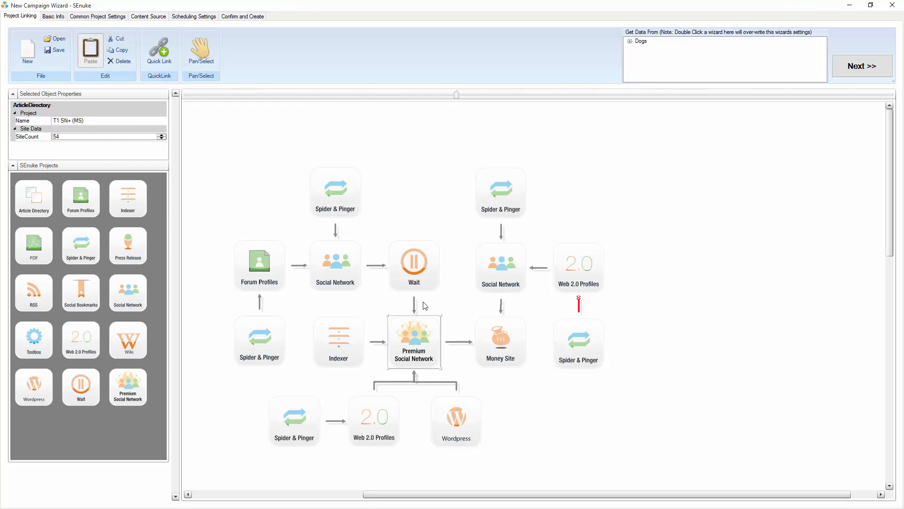
{"action": "left_click", "coordinate": [409, 265]}
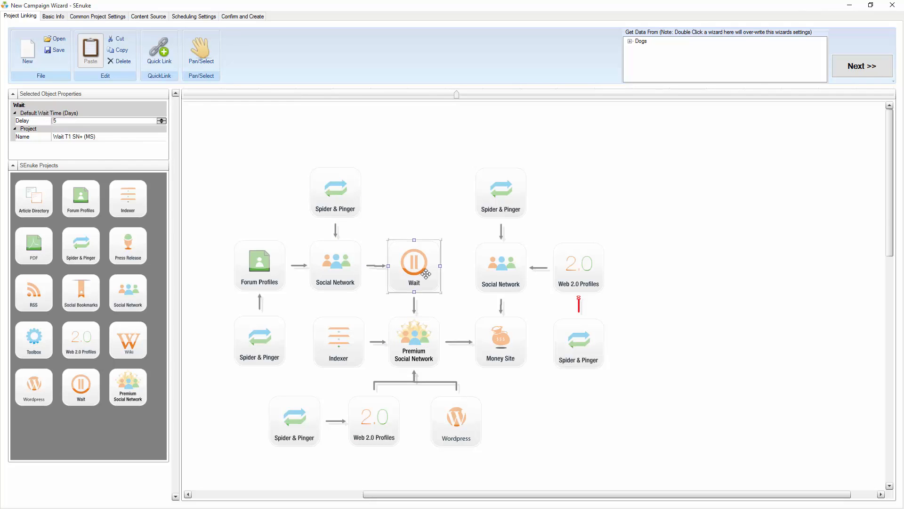
{"action": "left_click", "coordinate": [404, 260]}
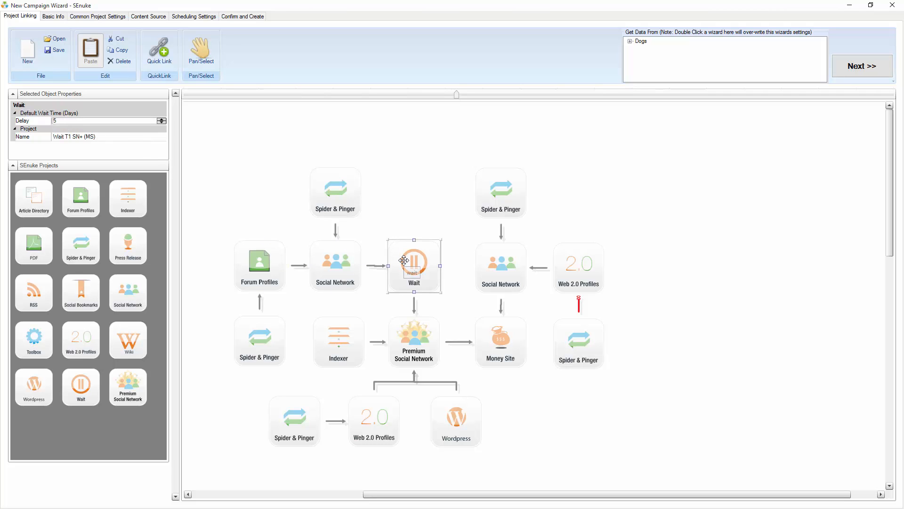
{"action": "left_click", "coordinate": [357, 259]}
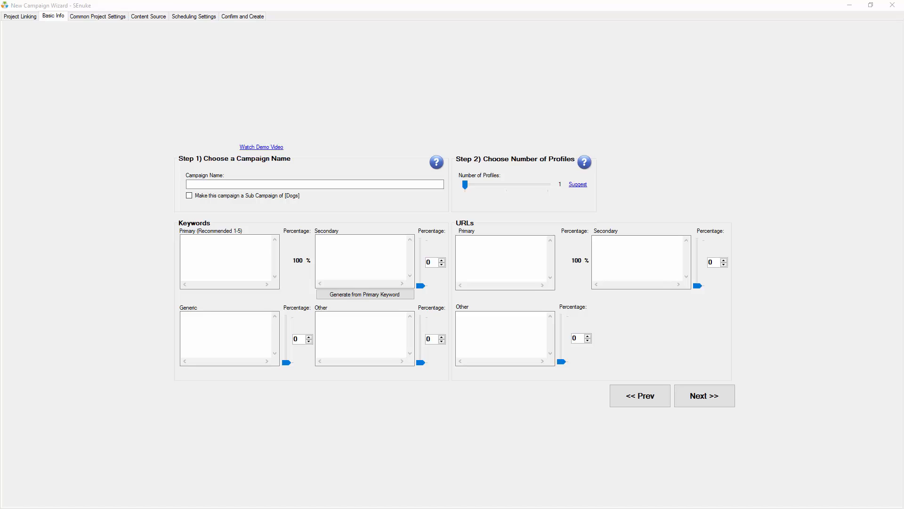
Name the campaign Dog Training in the basic info
{"action": "left_click", "coordinate": [266, 184]}
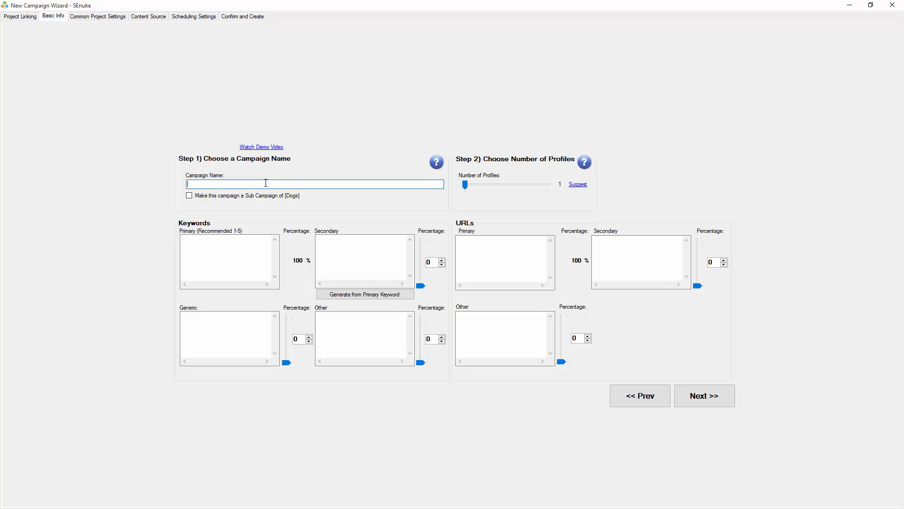
{"action": "type", "text": "Dog Training"}
{"action": "left_click", "coordinate": [231, 241]}
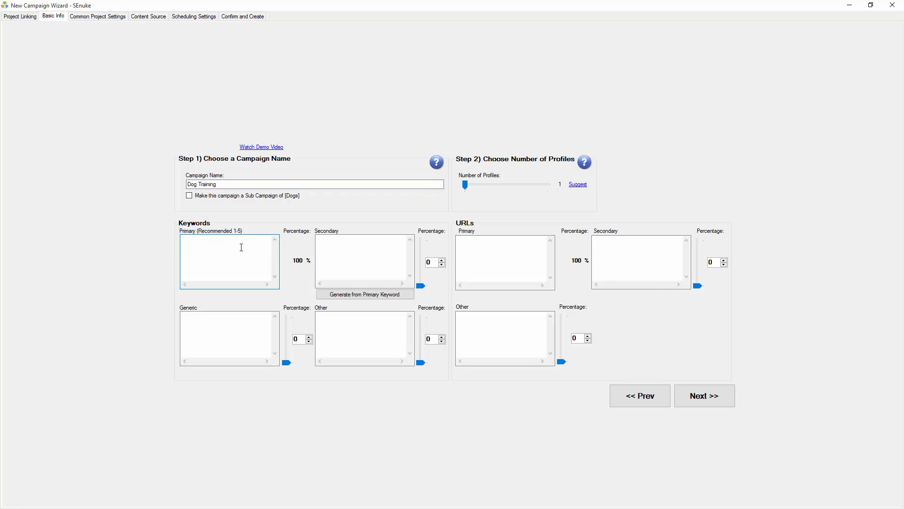
{"action": "left_click", "coordinate": [346, 260]}
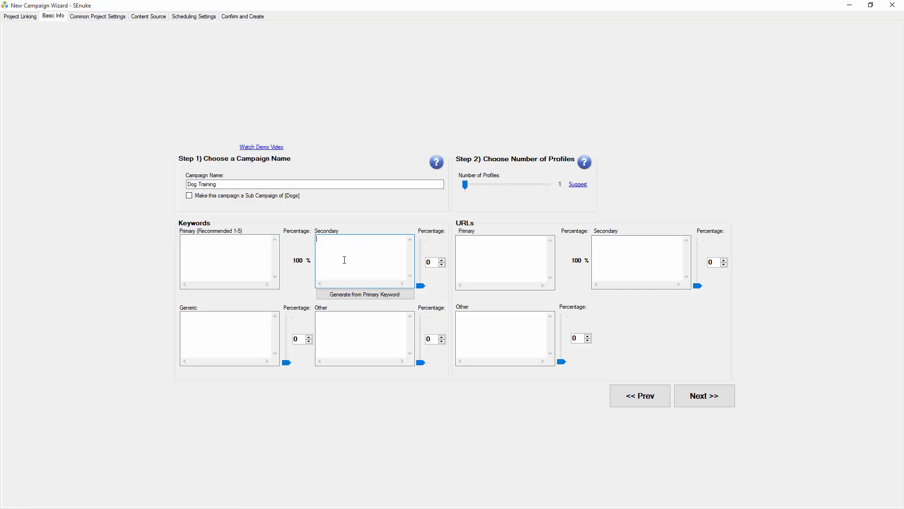
{"action": "left_click", "coordinate": [206, 324]}
{"action": "left_click", "coordinate": [374, 324]}
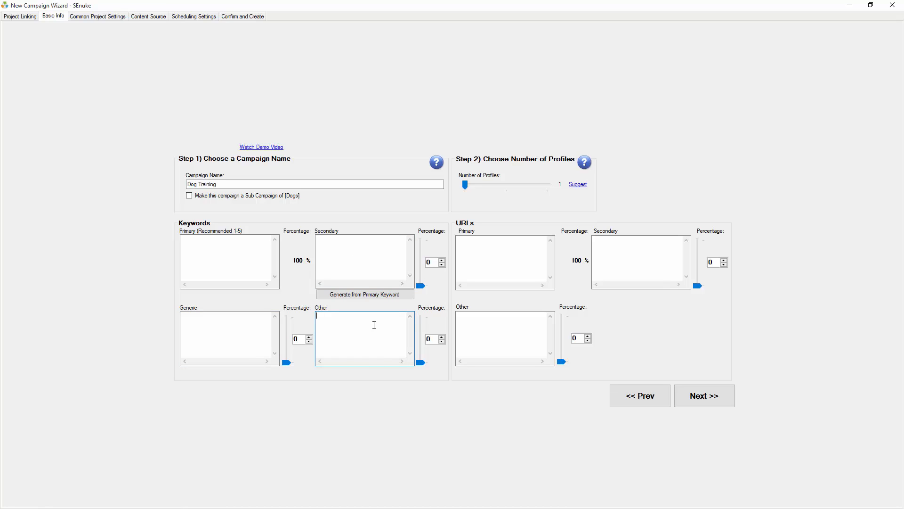
Enter "dog training" as the primary keyword and generate the secondary keywords from it
{"action": "left_click", "coordinate": [212, 245]}
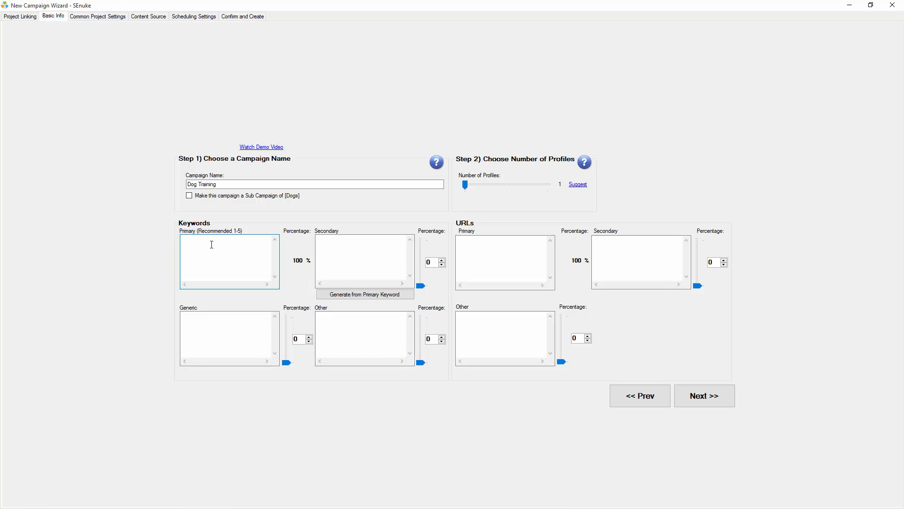
{"action": "type", "text": "dog training"}
{"action": "left_click", "coordinate": [323, 243]}
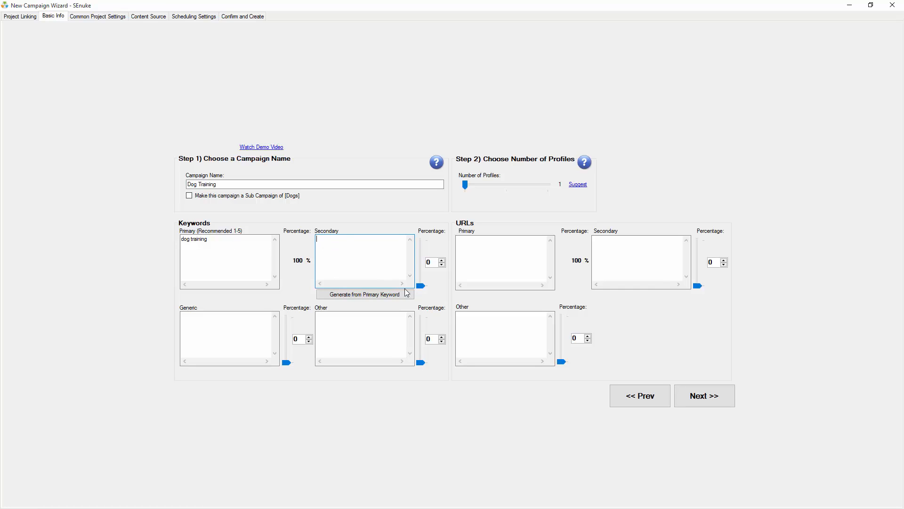
{"action": "left_click", "coordinate": [370, 295]}
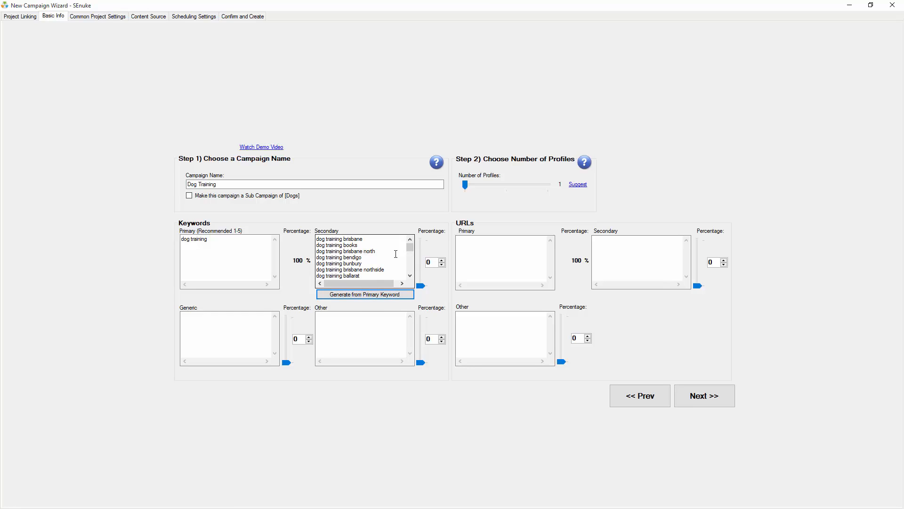
Look through the generated secondary keywords to examine the dog training variations
{"action": "scroll", "coordinate": [410, 255], "scroll_direction": "down", "scroll_amount": 5}
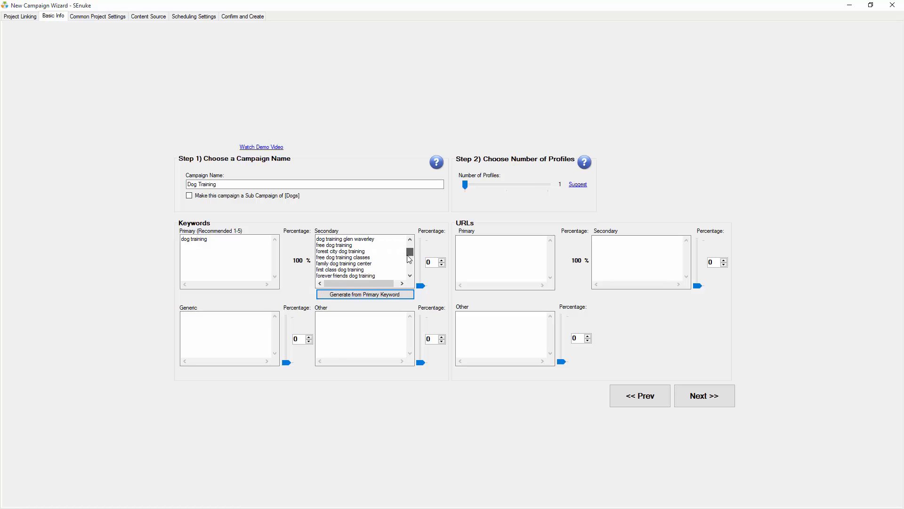
{"action": "scroll", "coordinate": [381, 266], "scroll_direction": "up", "scroll_amount": 3}
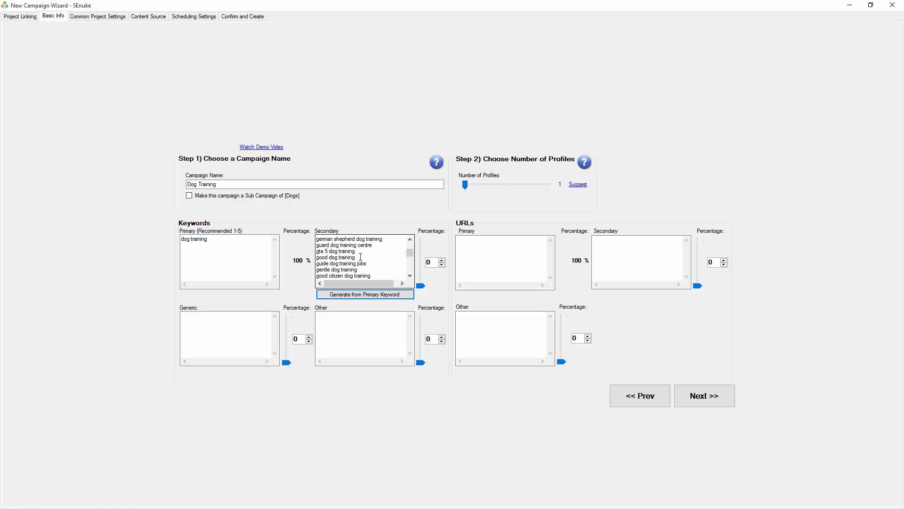
{"action": "scroll", "coordinate": [367, 260], "scroll_direction": "down", "scroll_amount": 1}
{"action": "scroll", "coordinate": [334, 255], "scroll_direction": "down", "scroll_amount": 2}
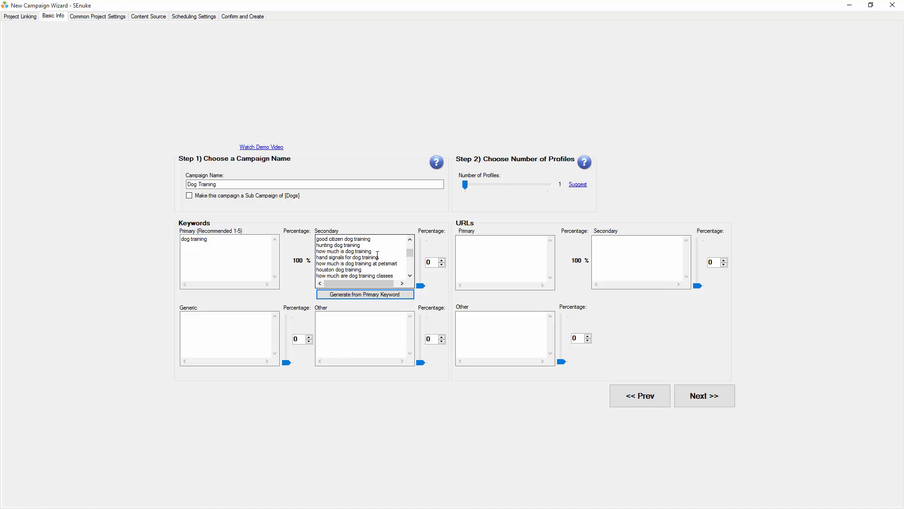
{"action": "scroll", "coordinate": [376, 254], "scroll_direction": "down", "scroll_amount": 2}
{"action": "scroll", "coordinate": [377, 255], "scroll_direction": "down", "scroll_amount": 6}
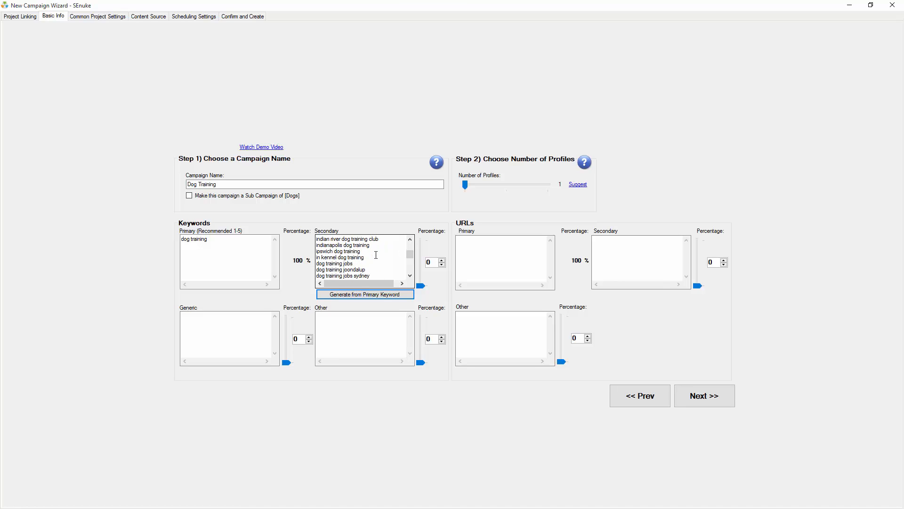
{"action": "scroll", "coordinate": [374, 255], "scroll_direction": "down", "scroll_amount": 2}
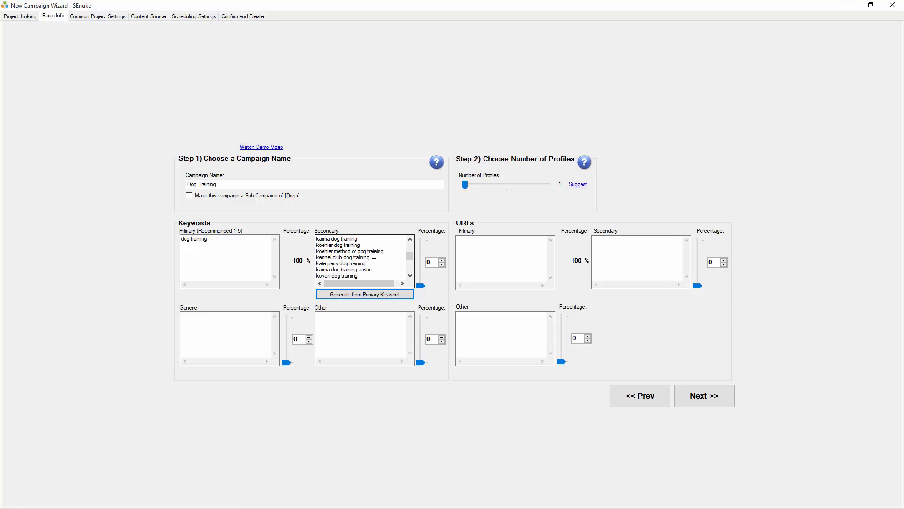
{"action": "scroll", "coordinate": [374, 255], "scroll_direction": "down", "scroll_amount": 2}
{"action": "scroll", "coordinate": [374, 255], "scroll_direction": "down", "scroll_amount": 6}
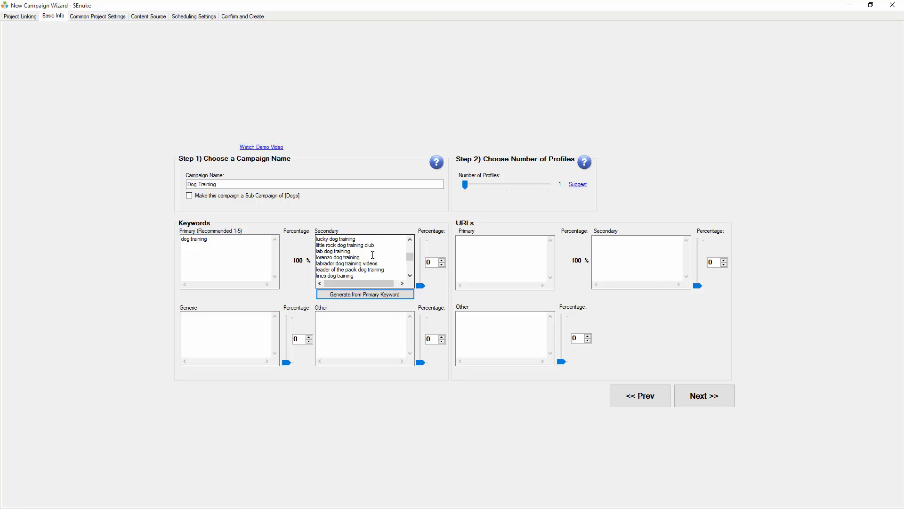
{"action": "scroll", "coordinate": [375, 255], "scroll_direction": "down", "scroll_amount": 4}
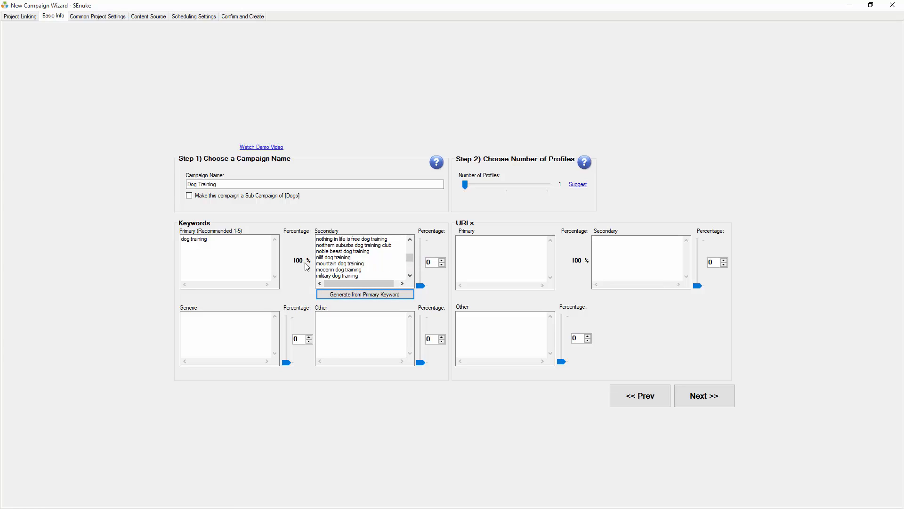
{"action": "scroll", "coordinate": [309, 266], "scroll_direction": "up", "scroll_amount": 4}
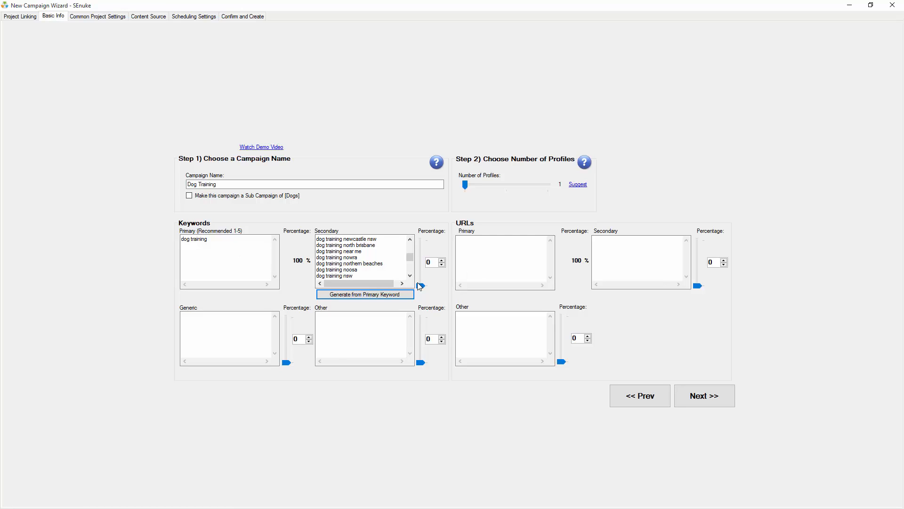
Set the secondary keywords' percentage to 40
{"action": "left_click_drag", "start_coordinate": [423, 287], "coordinate": [426, 265]}
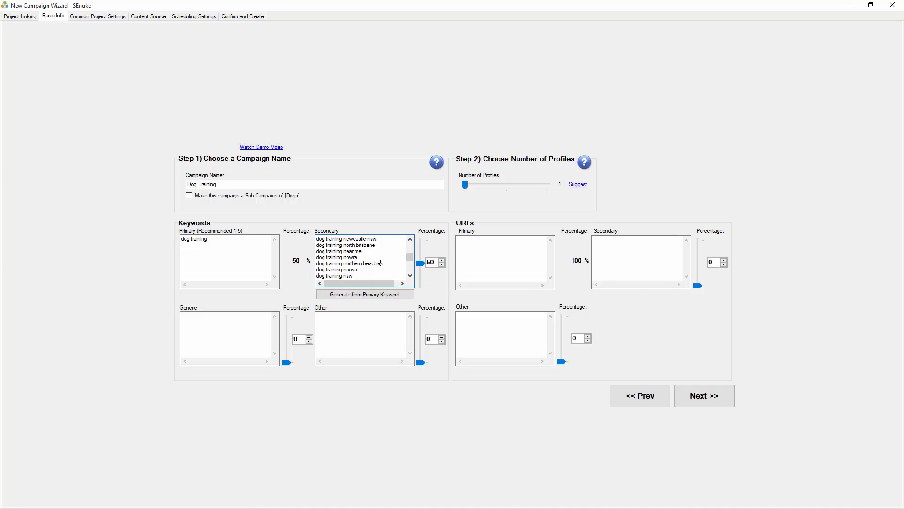
{"action": "left_click", "coordinate": [233, 258]}
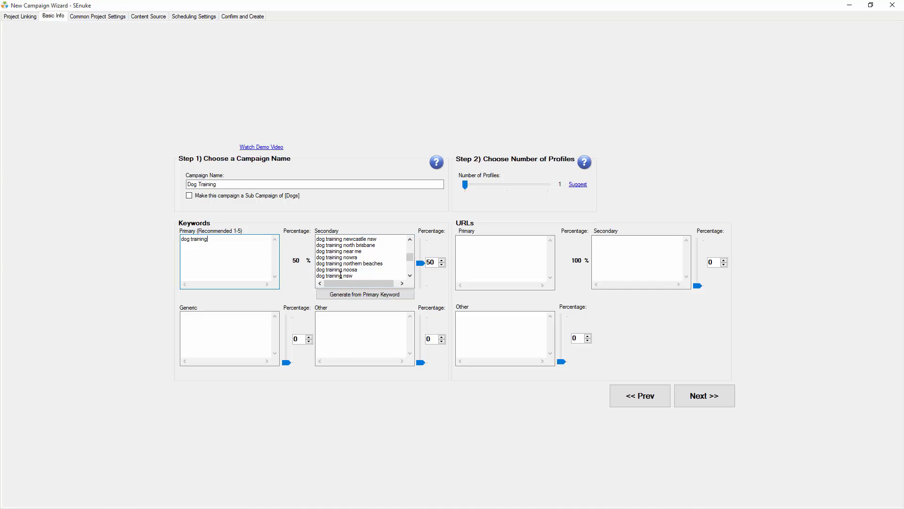
{"action": "left_click_drag", "start_coordinate": [434, 258], "coordinate": [417, 267]}
{"action": "type", "text": "40"}
{"action": "left_click", "coordinate": [258, 268]}
{"action": "left_click", "coordinate": [472, 254]}
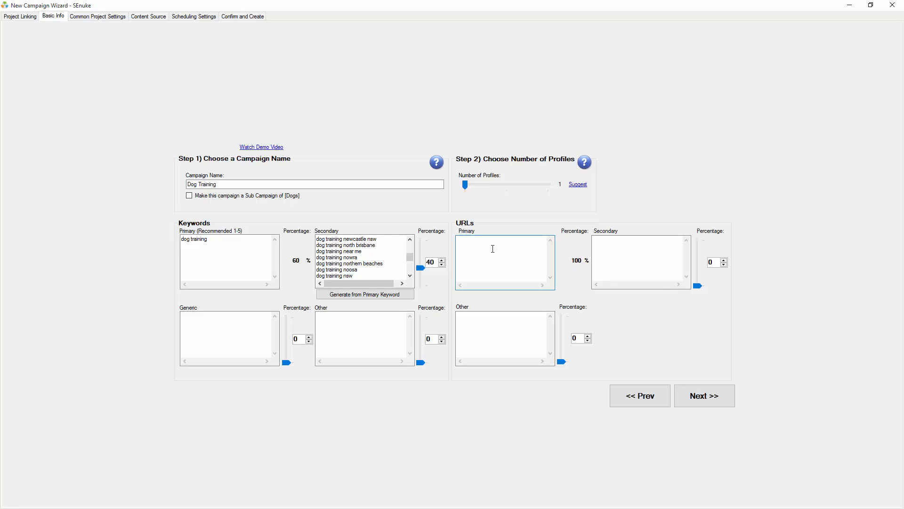
{"action": "type", "text": "http://www.dogs.com"}
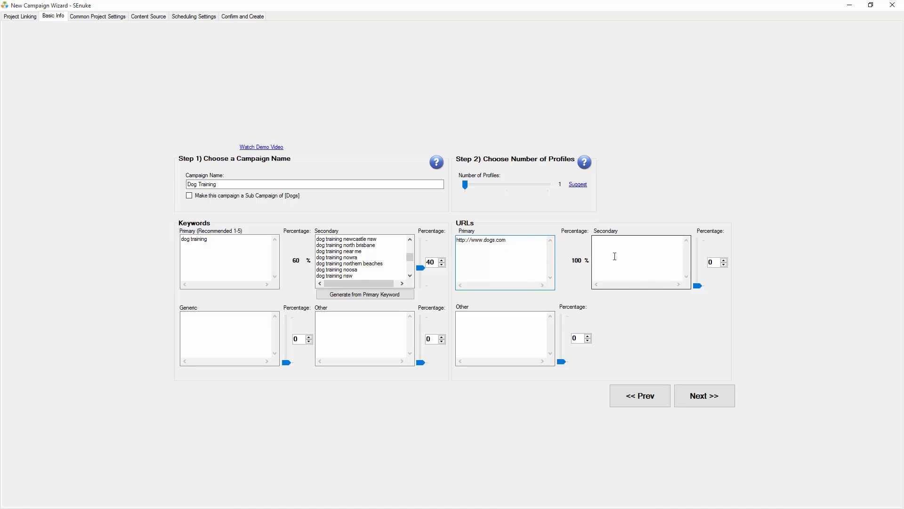
{"action": "left_click_drag", "start_coordinate": [516, 242], "coordinate": [453, 243]}
{"action": "left_click", "coordinate": [500, 243]}
{"action": "type", "text": "/inner/"}
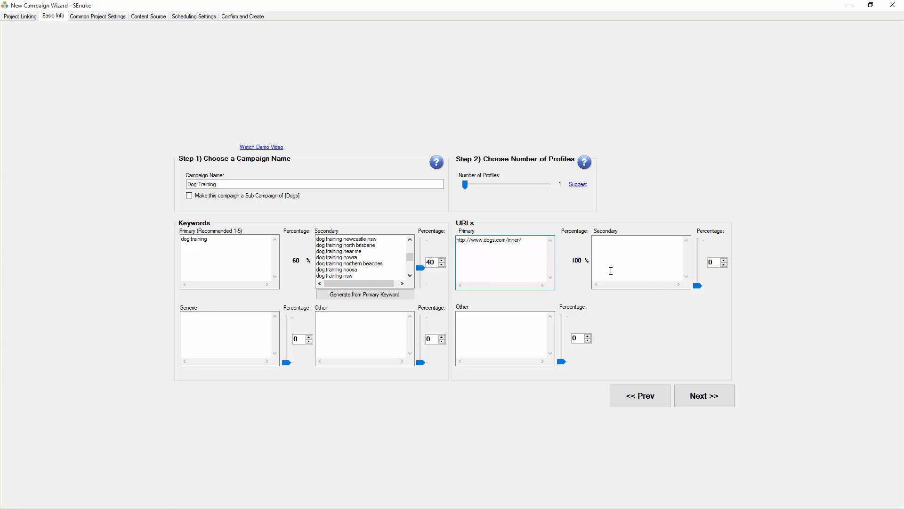
{"action": "left_click", "coordinate": [626, 242]}
{"action": "left_click_drag", "start_coordinate": [509, 241], "coordinate": [453, 241]}
{"action": "key", "text": "ctrl+c"}
{"action": "left_click", "coordinate": [598, 255]}
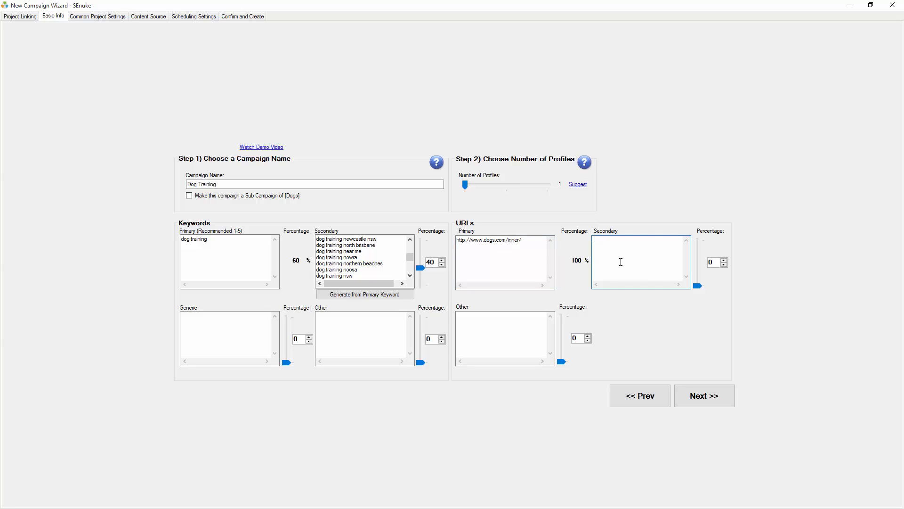
{"action": "key", "text": "ctrl+v"}
{"action": "left_click_drag", "start_coordinate": [697, 286], "coordinate": [696, 277]}
{"action": "left_click", "coordinate": [664, 243]}
{"action": "left_click", "coordinate": [531, 245]}
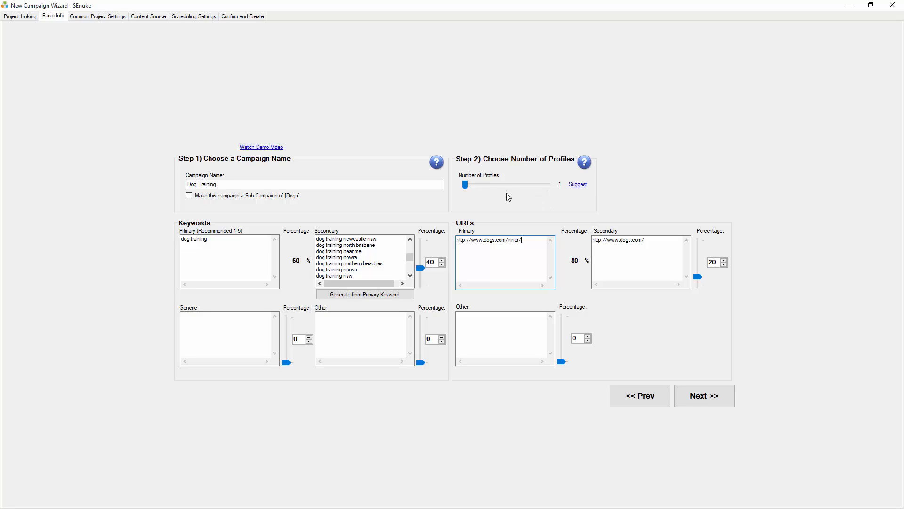
Apply the suggested number of profiles, 1, and continue to the common project settings
{"action": "left_click", "coordinate": [576, 185]}
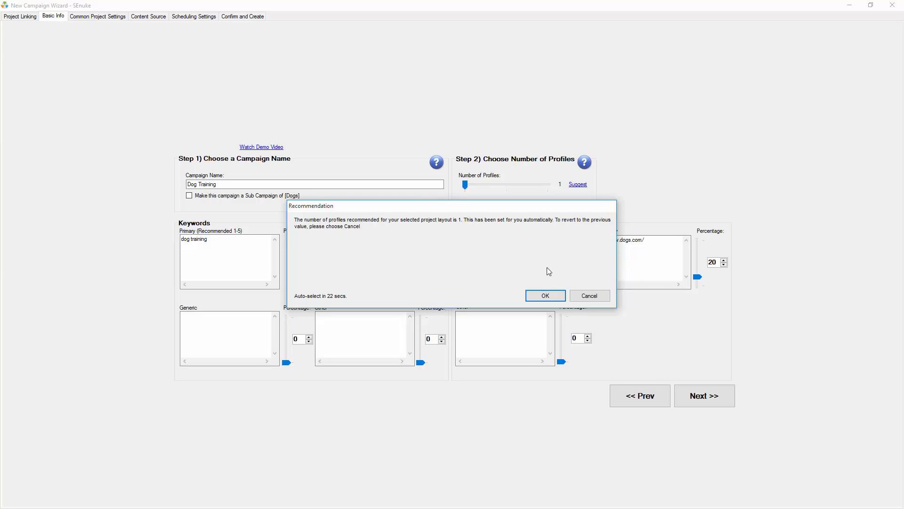
{"action": "left_click", "coordinate": [551, 297]}
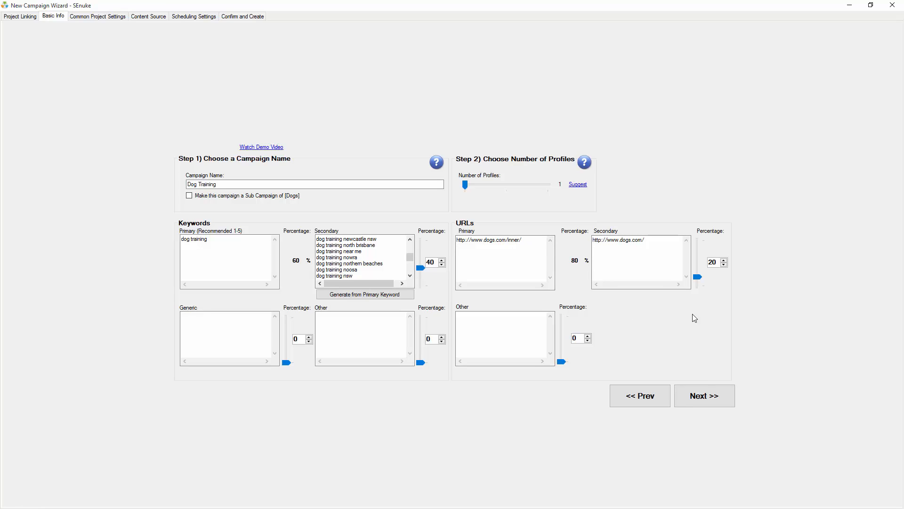
{"action": "left_click", "coordinate": [717, 401]}
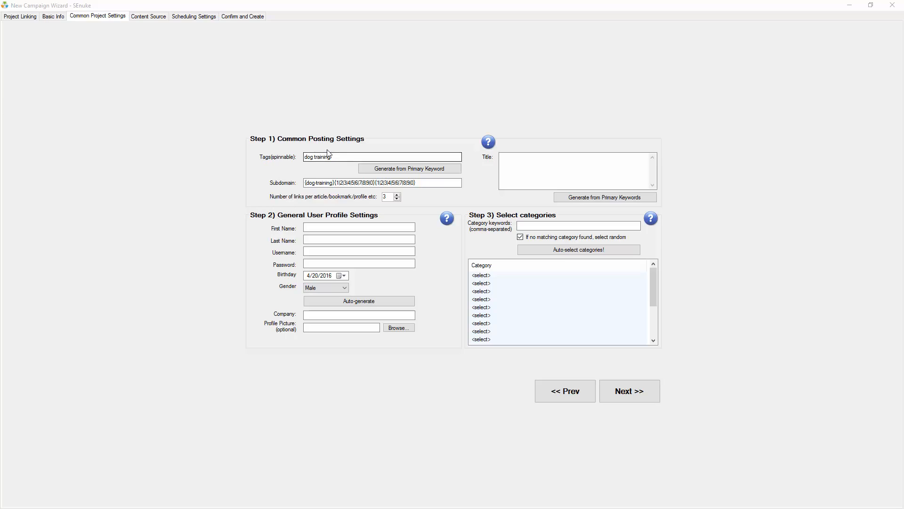
Generate the tags from the primary keyword and auto-generate the general user profile's details
{"action": "left_click", "coordinate": [386, 170]}
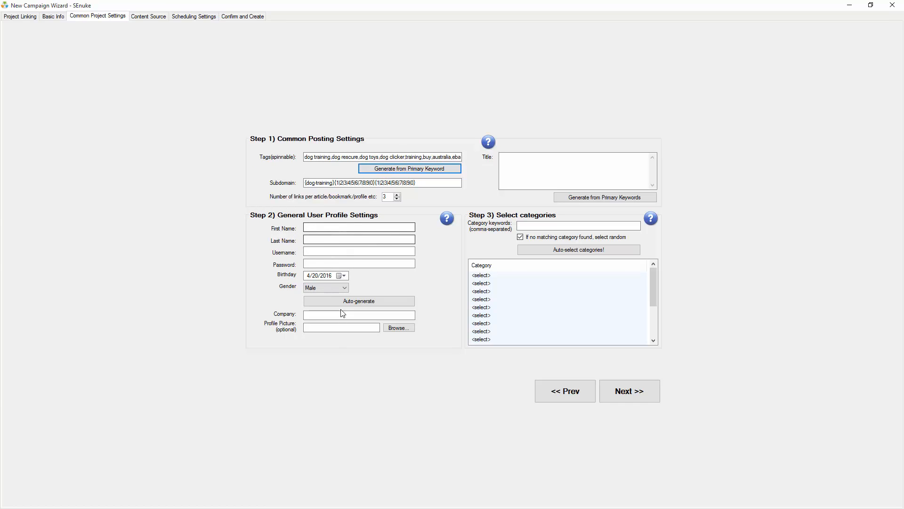
{"action": "left_click", "coordinate": [351, 301]}
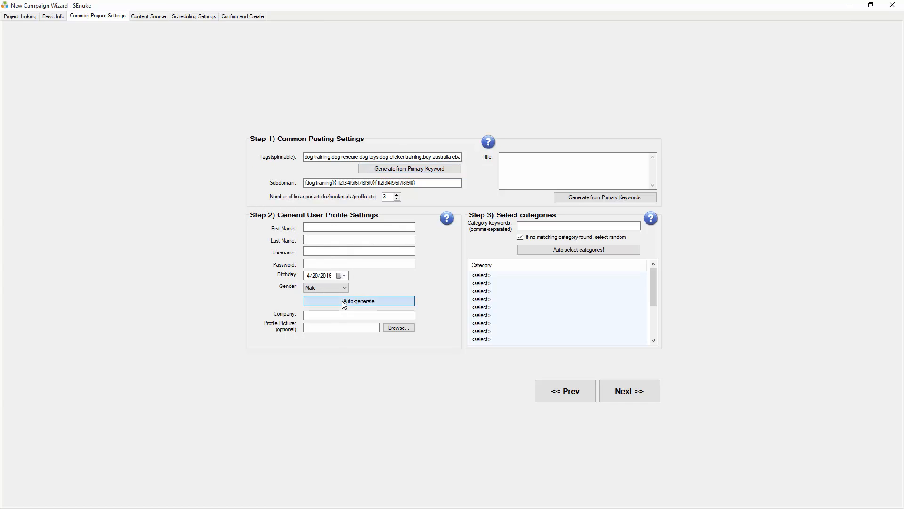
{"action": "left_click", "coordinate": [371, 304]}
{"action": "left_click", "coordinate": [370, 304]}
{"action": "left_click", "coordinate": [371, 304]}
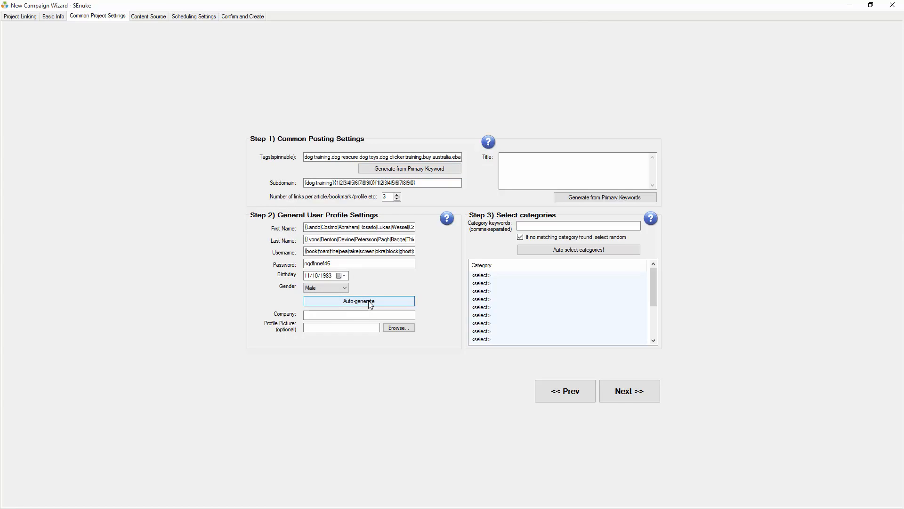
{"action": "left_click", "coordinate": [371, 305]}
{"action": "left_click", "coordinate": [370, 304]}
{"action": "left_click", "coordinate": [370, 304]}
{"action": "left_click", "coordinate": [371, 305]}
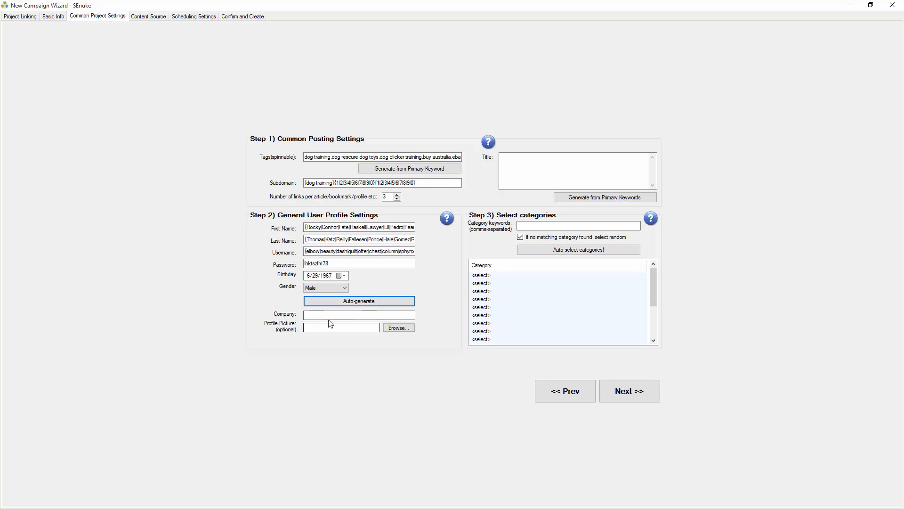
Set the profile's company to Dog Inc and generate the posting title from the primary keywords
{"action": "left_click", "coordinate": [328, 315]}
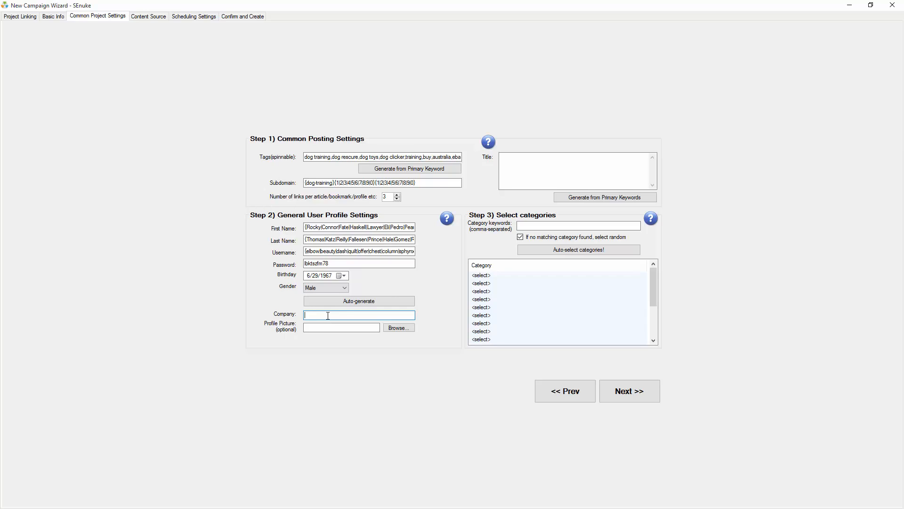
{"action": "type", "text": "Dog Inc"}
{"action": "left_click", "coordinate": [580, 200]}
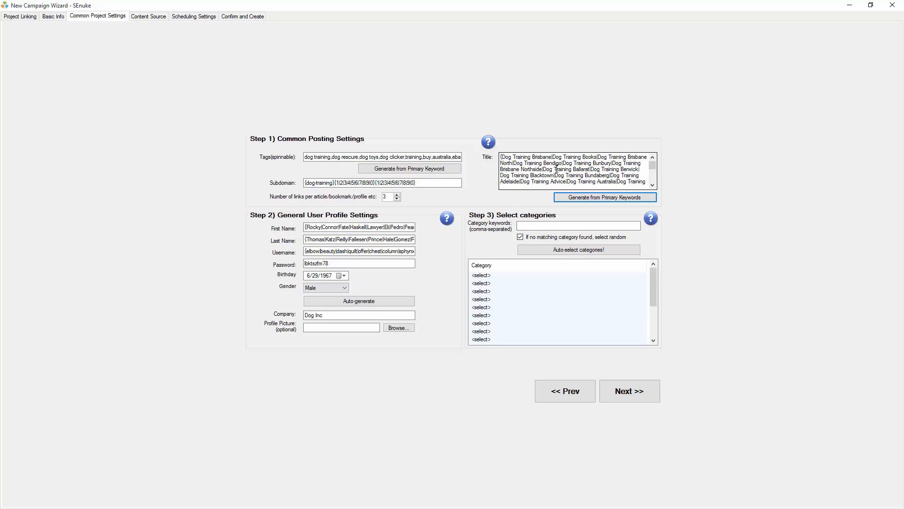
Enter "dog,animal,dog training,pets,zoo" as the category keywords and auto-select the categories from them
{"action": "left_click", "coordinate": [525, 226]}
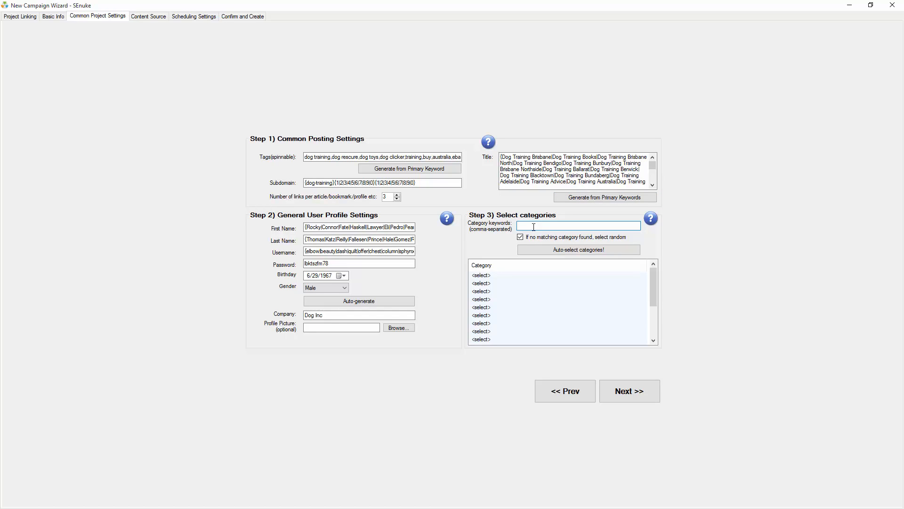
{"action": "type", "text": "dog"}
{"action": "type", "text": ",ad"}
{"action": "type", "text": "ima"}
{"action": "type", "text": "l,"}
{"action": "type", "text": "dog t"}
{"action": "type", "text": "raining"}
{"action": "type", "text": ",pets,zoo"}
{"action": "left_click", "coordinate": [579, 249]}
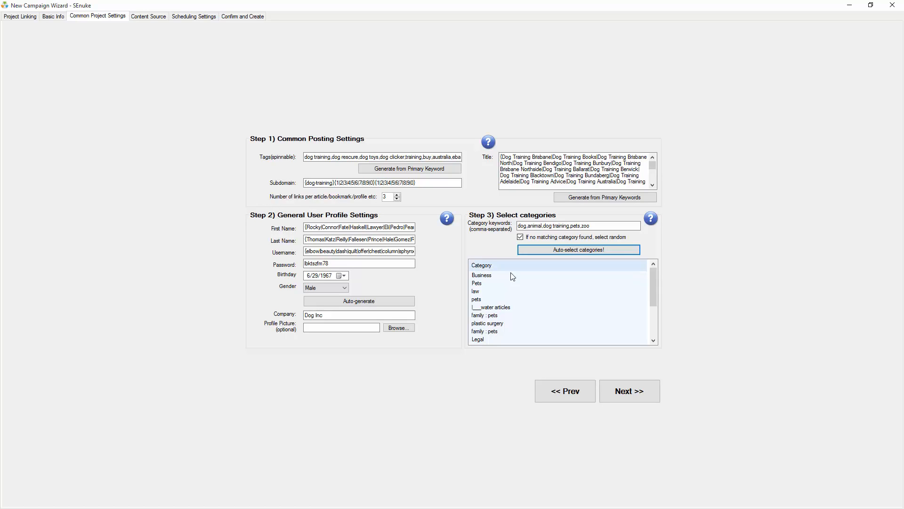
{"action": "left_click", "coordinate": [541, 251]}
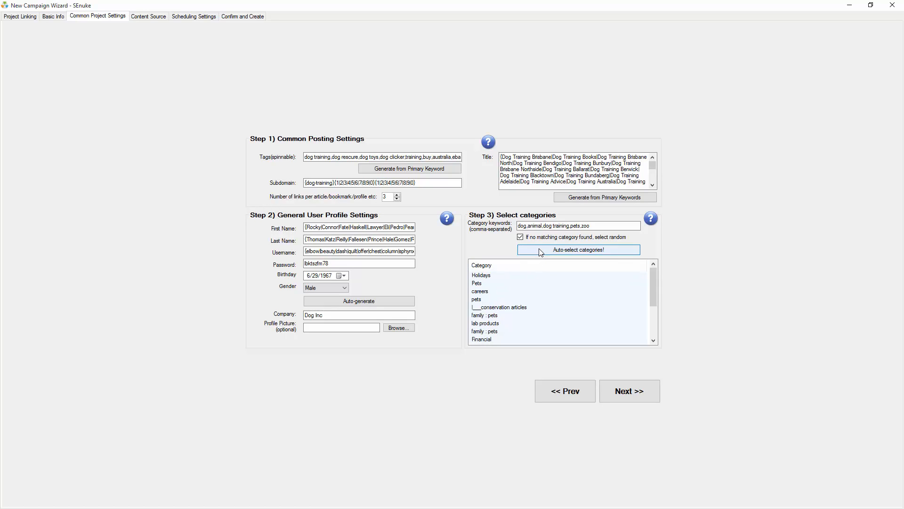
{"action": "left_click", "coordinate": [541, 251]}
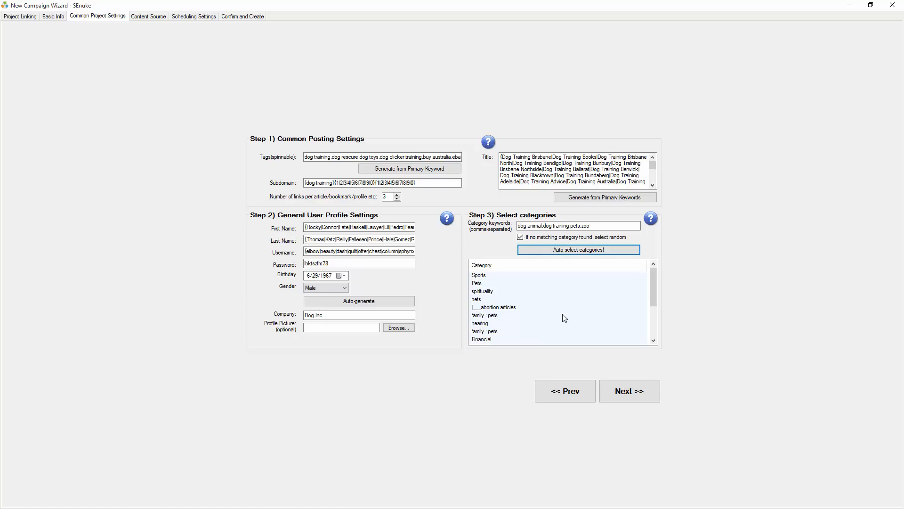
Assign Tier 1 Content as the Tier 1 article group and Tier 2 Content as the Tier 2+ article group
{"action": "left_click", "coordinate": [649, 389]}
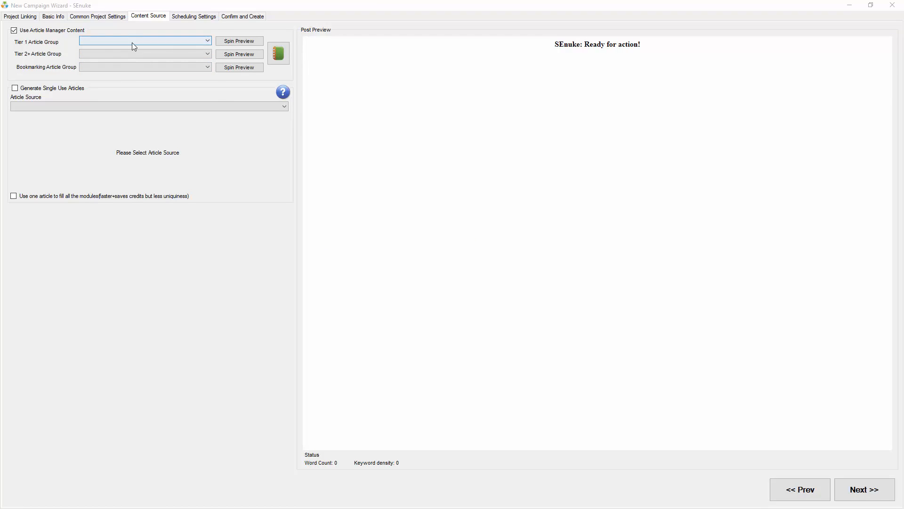
{"action": "left_click", "coordinate": [132, 42]}
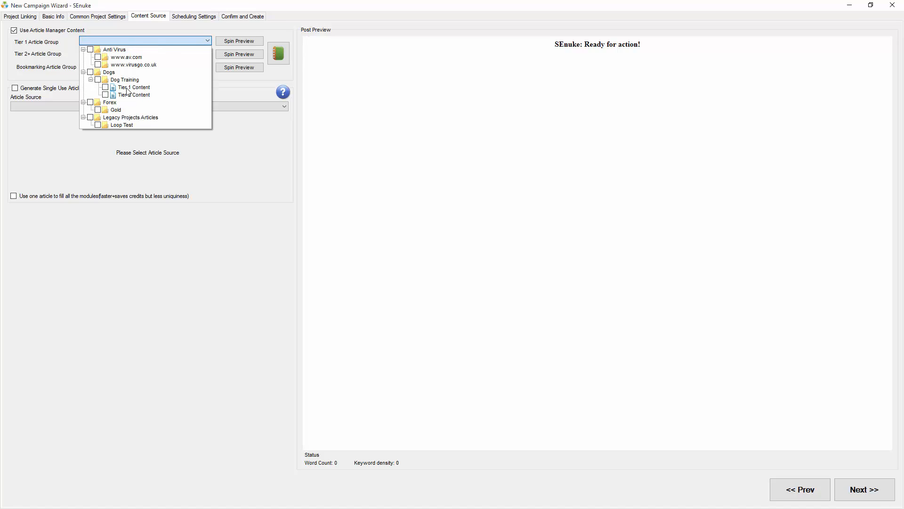
{"action": "left_click", "coordinate": [105, 88]}
{"action": "left_click", "coordinate": [72, 77]}
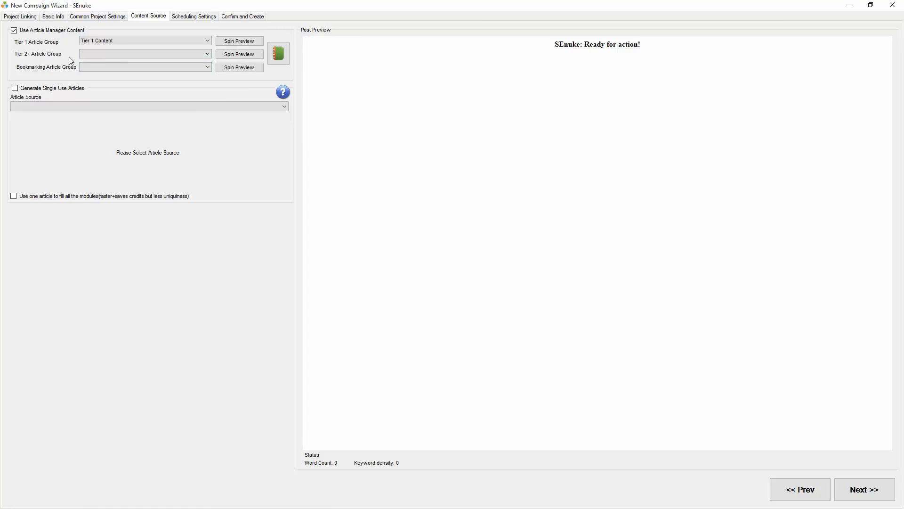
{"action": "left_click", "coordinate": [120, 53]}
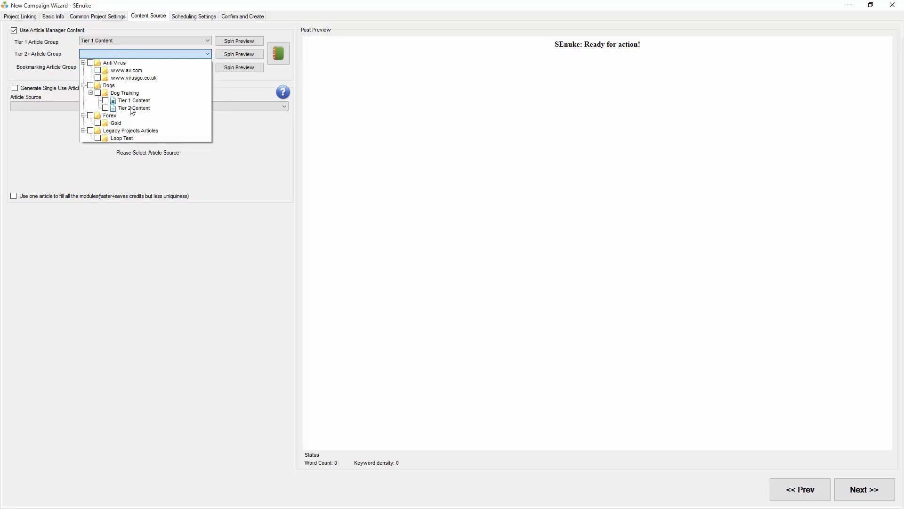
{"action": "left_click", "coordinate": [105, 108]}
{"action": "left_click", "coordinate": [70, 72]}
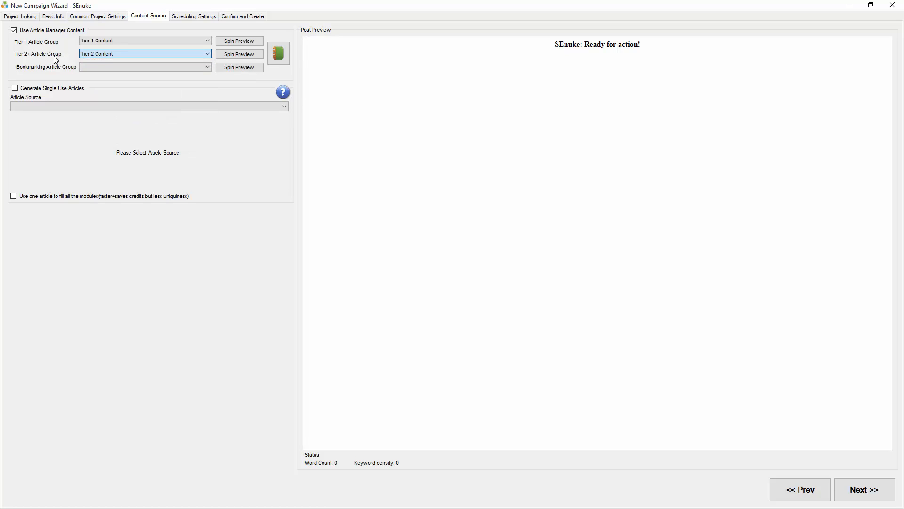
Review the Premium Social Network and Social Network modules in the project linking diagram, and return to the content source settings
{"action": "left_click", "coordinate": [32, 17]}
{"action": "scroll", "coordinate": [267, 217], "scroll_direction": "down", "scroll_amount": 1}
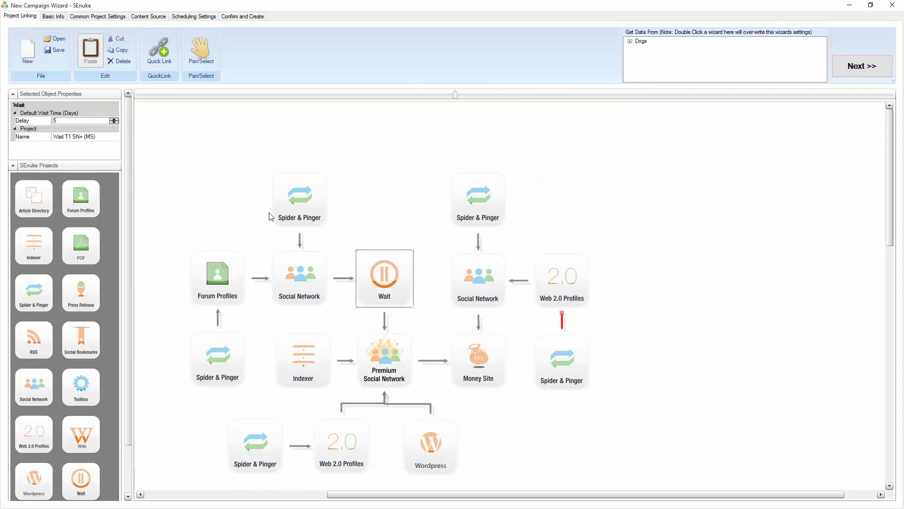
{"action": "left_click", "coordinate": [397, 359]}
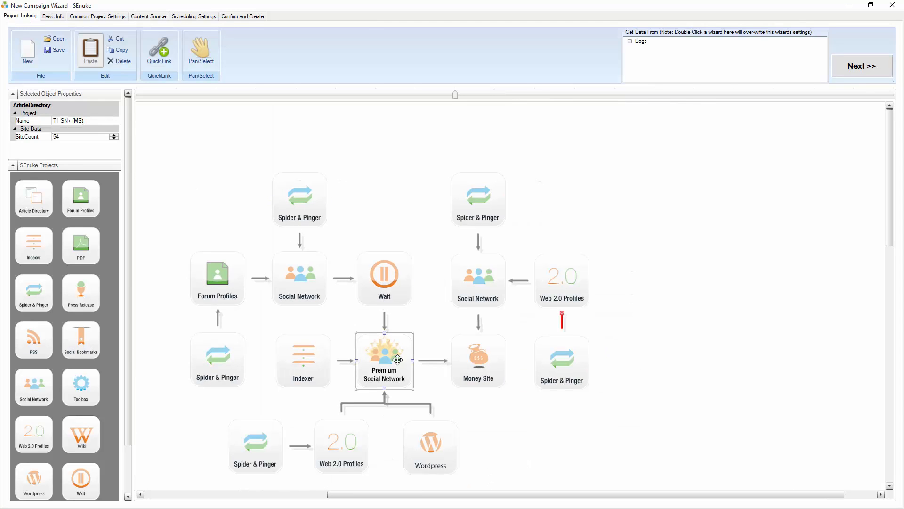
{"action": "left_click", "coordinate": [490, 293]}
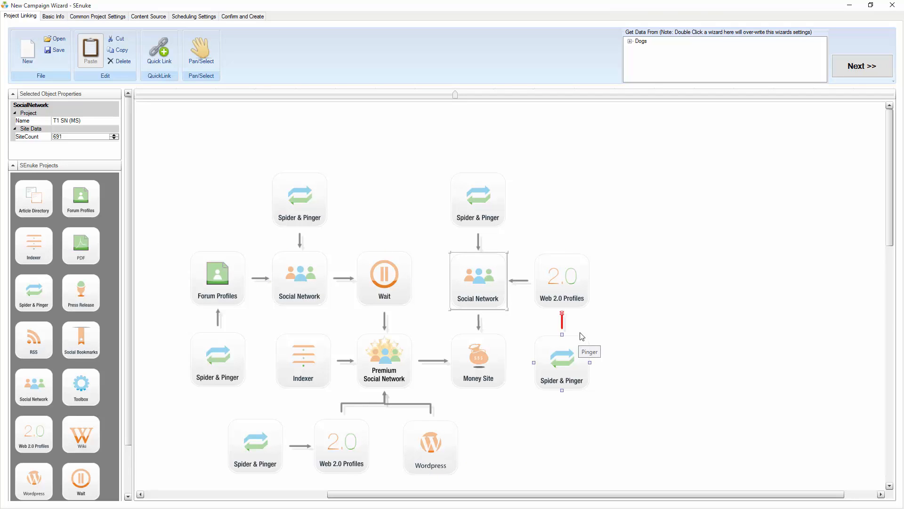
{"action": "left_click", "coordinate": [147, 17]}
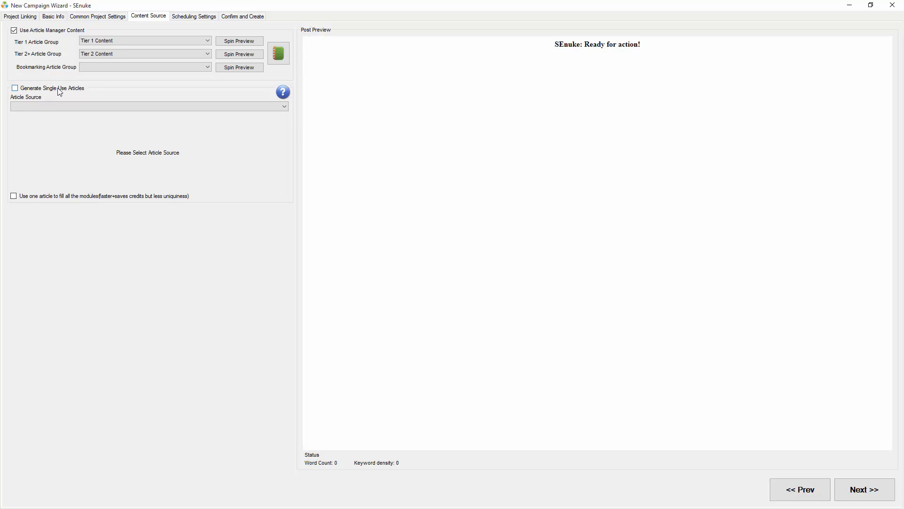
Look over the article sources offered for single use articles, and switch back to Article Manager content
{"action": "left_click", "coordinate": [53, 107]}
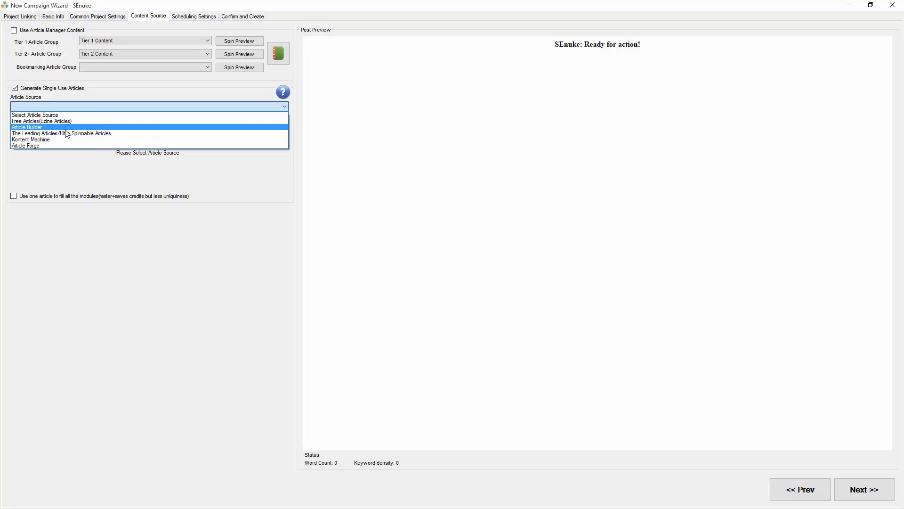
{"action": "left_click", "coordinate": [82, 91]}
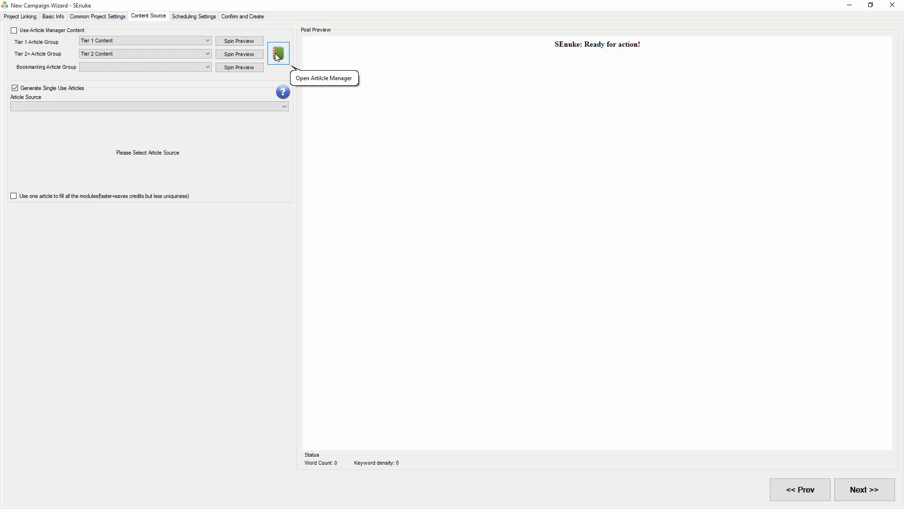
{"action": "left_click", "coordinate": [39, 32]}
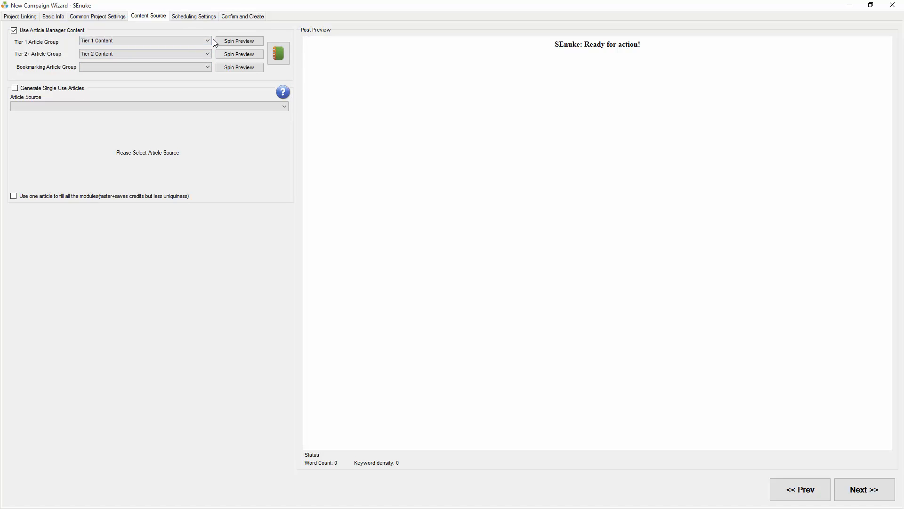
Preview several spun versions of the Tier 1 article, examining its body, links and author bio
{"action": "left_click", "coordinate": [242, 44]}
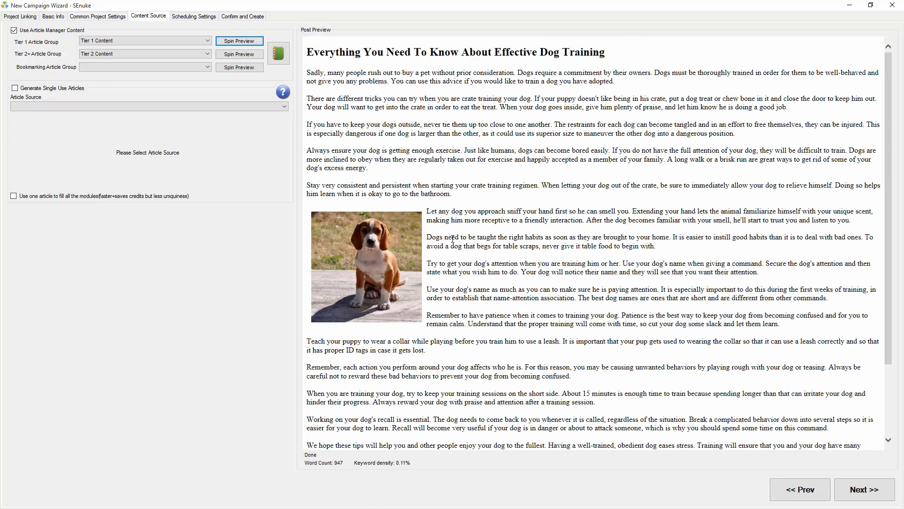
{"action": "scroll", "coordinate": [466, 234], "scroll_direction": "down", "scroll_amount": 3}
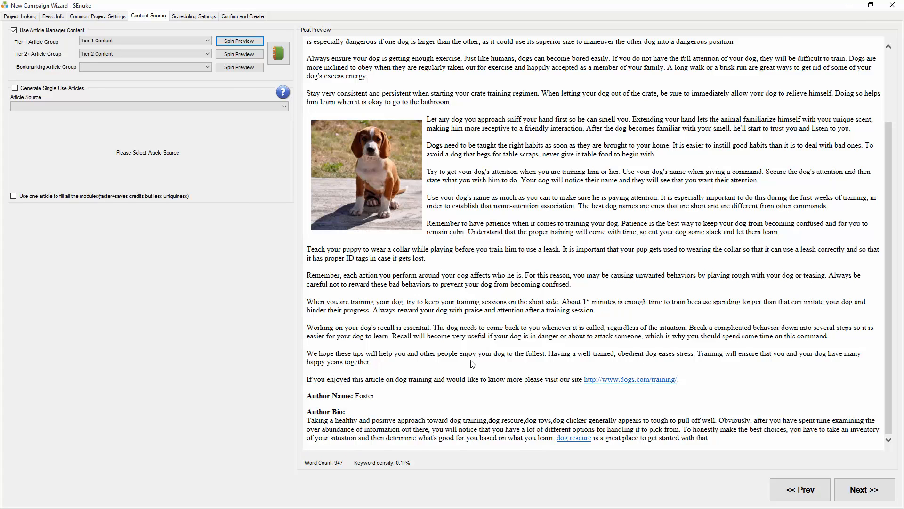
{"action": "scroll", "coordinate": [472, 365], "scroll_direction": "up", "scroll_amount": 1}
{"action": "scroll", "coordinate": [472, 360], "scroll_direction": "up", "scroll_amount": 2}
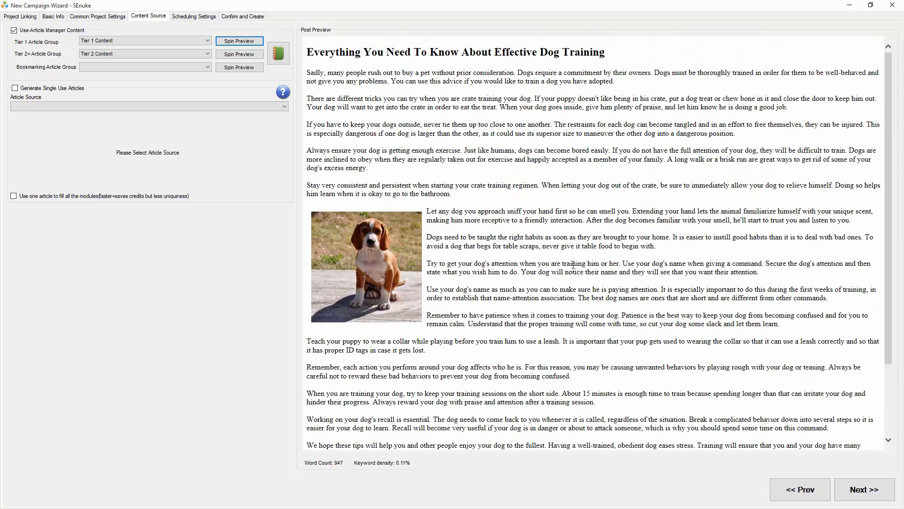
{"action": "left_click", "coordinate": [242, 42]}
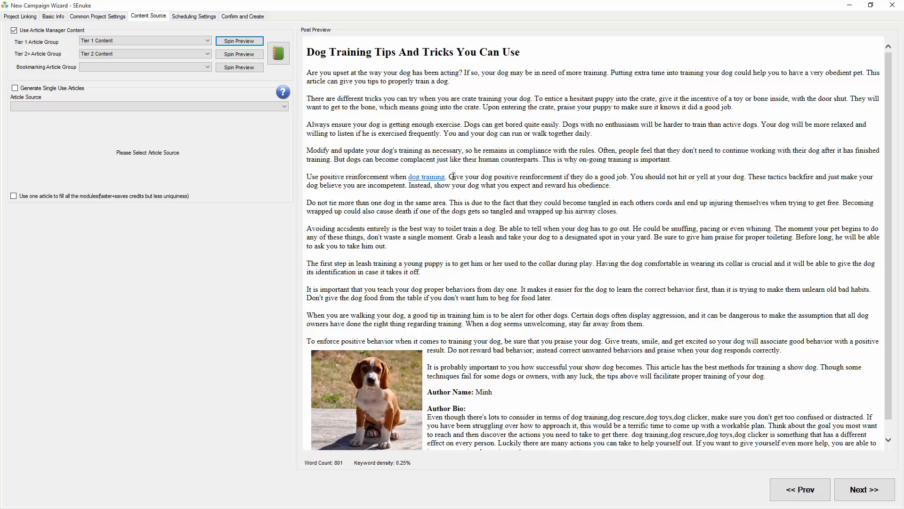
{"action": "left_click", "coordinate": [235, 44]}
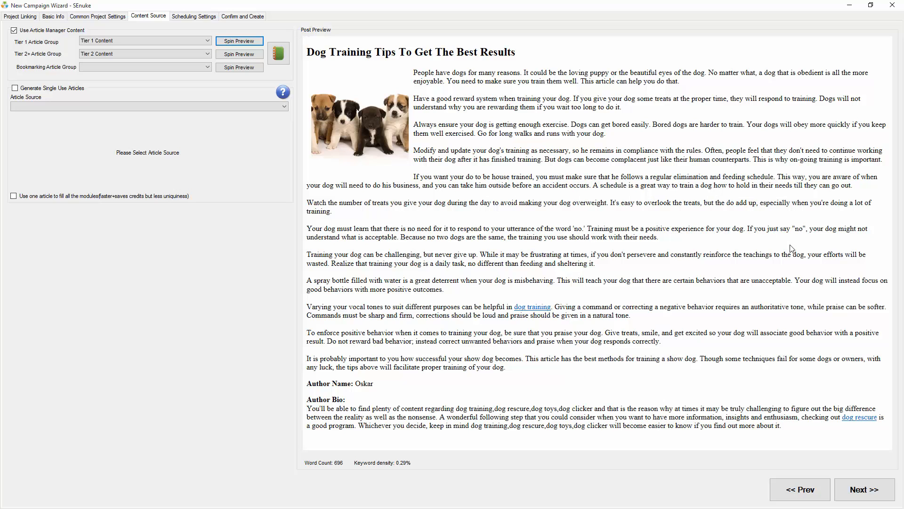
Continue to the scheduling settings and accept the suggested 11 days for spreading the submissions
{"action": "left_click", "coordinate": [859, 491]}
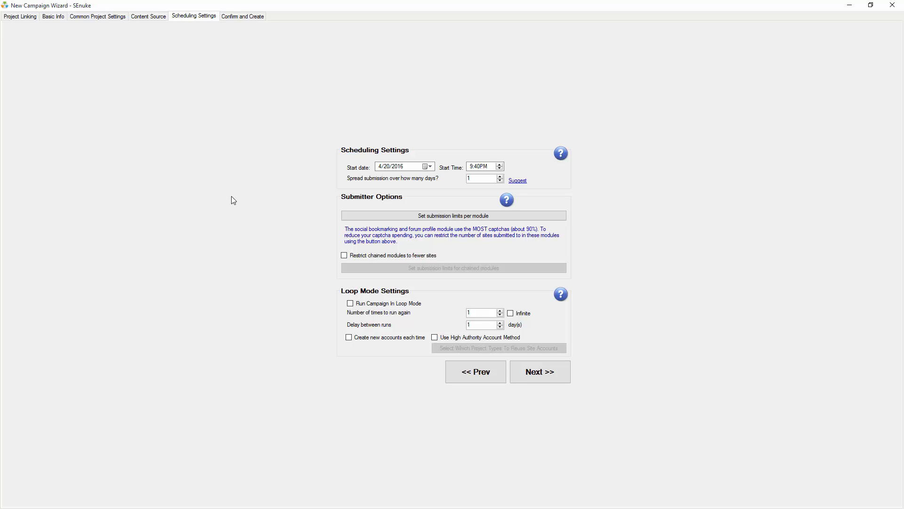
{"action": "left_click", "coordinate": [516, 181]}
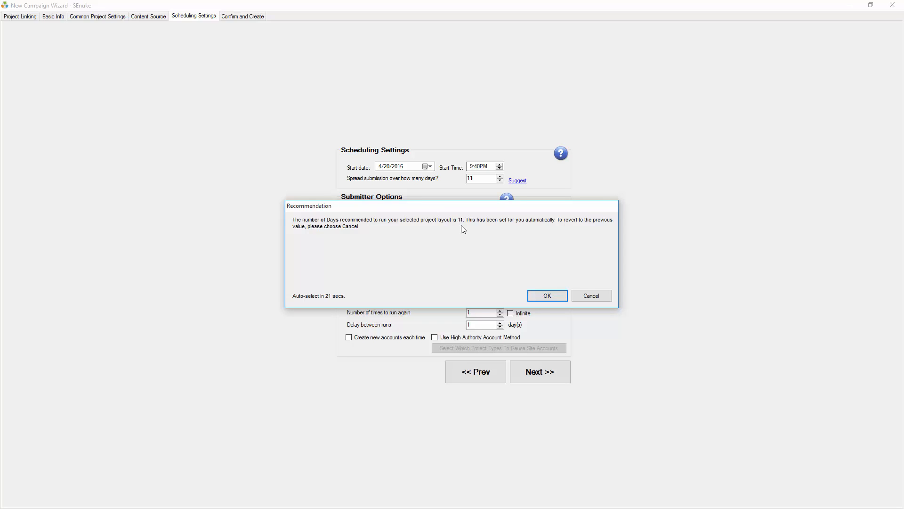
{"action": "key", "text": "Return"}
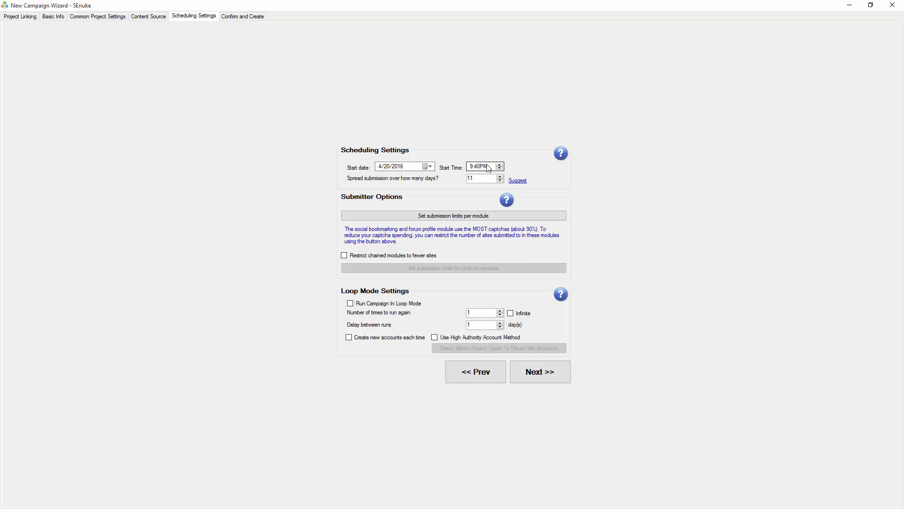
{"action": "left_click", "coordinate": [398, 166]}
{"action": "key", "text": "Up"}
{"action": "key", "text": "Down"}
Enable loop mode with infinite runs, a 5-day delay between runs, new accounts each time and the High Authority Account Method
{"action": "left_click", "coordinate": [351, 304]}
{"action": "left_click", "coordinate": [502, 310]}
{"action": "left_click", "coordinate": [501, 310]}
{"action": "left_click", "coordinate": [501, 310]}
{"action": "left_click", "coordinate": [501, 310]}
{"action": "left_click", "coordinate": [511, 313]}
{"action": "left_click", "coordinate": [500, 323]}
{"action": "left_click", "coordinate": [373, 337]}
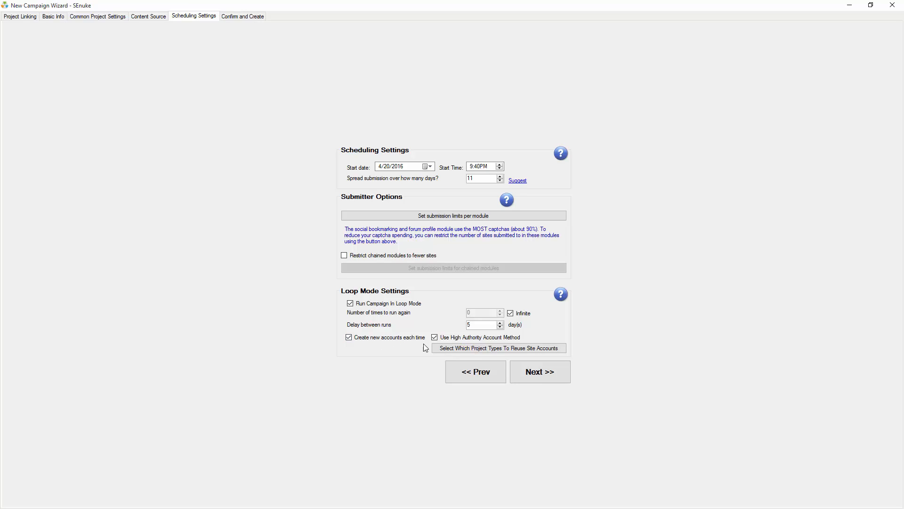
Choose Premium Social Network, Social Network and Social Bookmarking as the project types that reuse existing accounts, and save the selection
{"action": "left_click", "coordinate": [464, 348]}
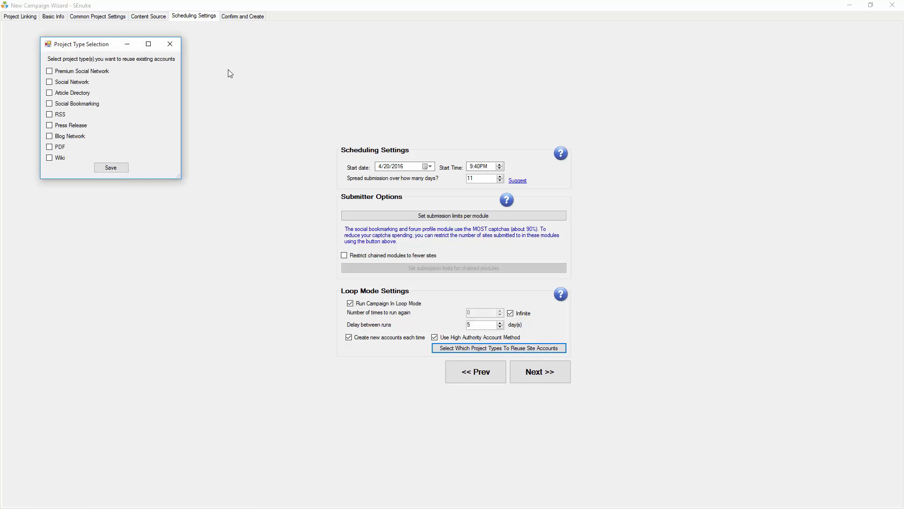
{"action": "left_click_drag", "start_coordinate": [111, 47], "coordinate": [237, 125]}
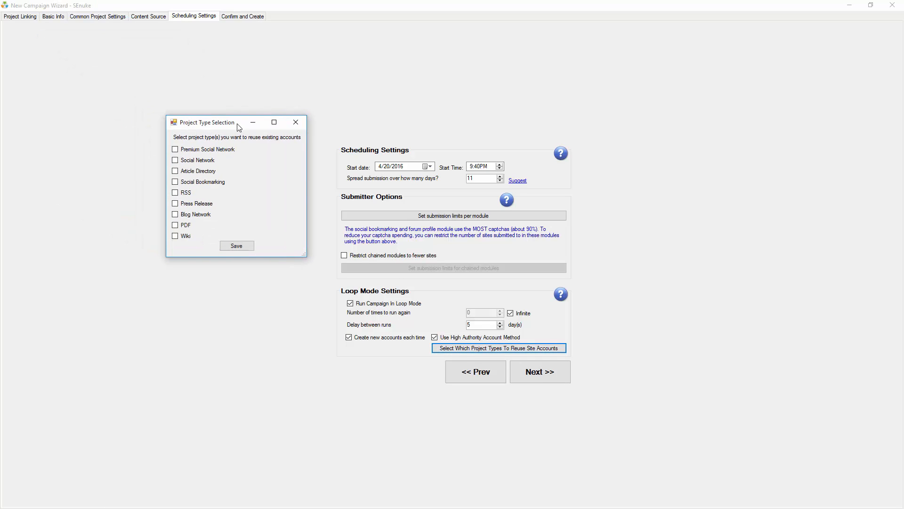
{"action": "left_click", "coordinate": [215, 151]}
{"action": "left_click", "coordinate": [204, 161]}
{"action": "left_click", "coordinate": [205, 183]}
{"action": "left_click", "coordinate": [237, 248]}
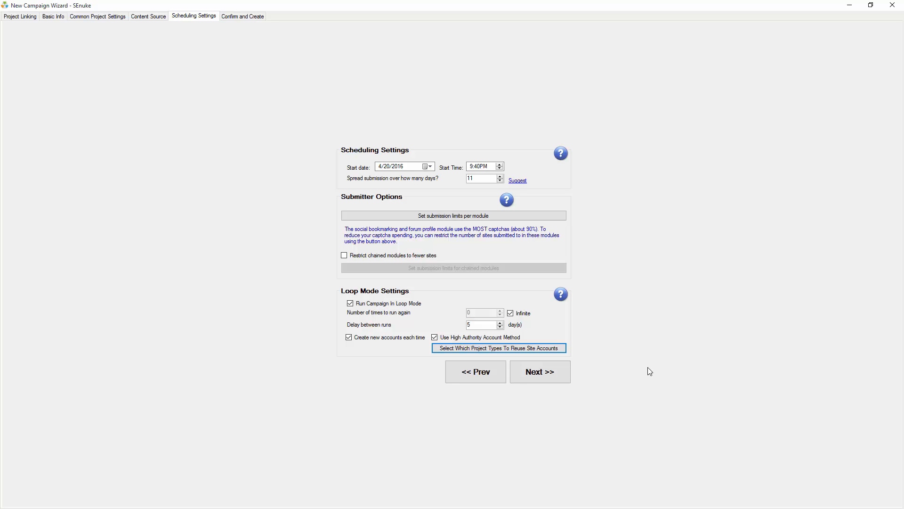
Finish the wizard to create the campaign, and display the project list of the Dog Training campaign
{"action": "left_click", "coordinate": [549, 378]}
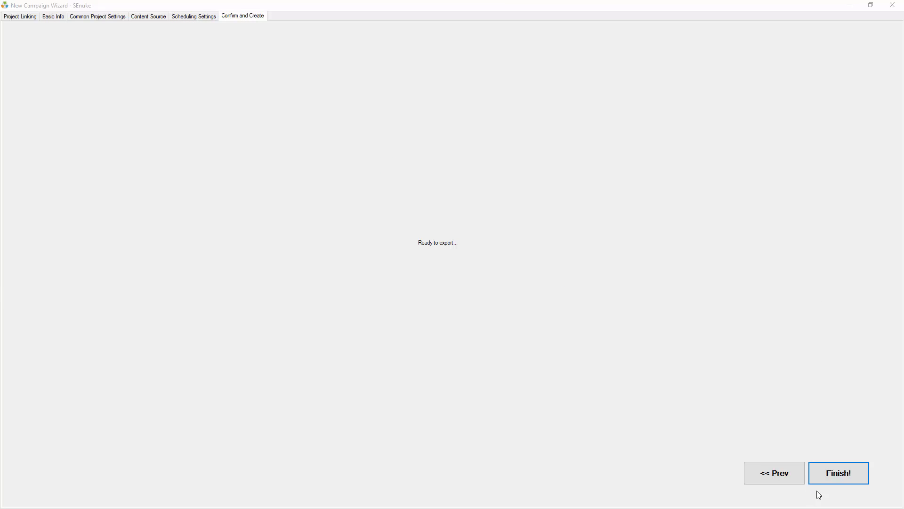
{"action": "left_click", "coordinate": [842, 479]}
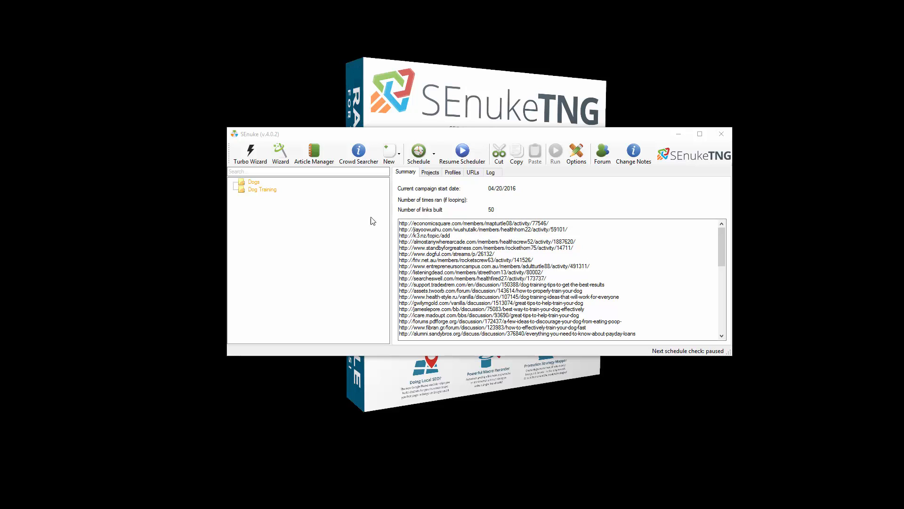
{"action": "left_click", "coordinate": [276, 191]}
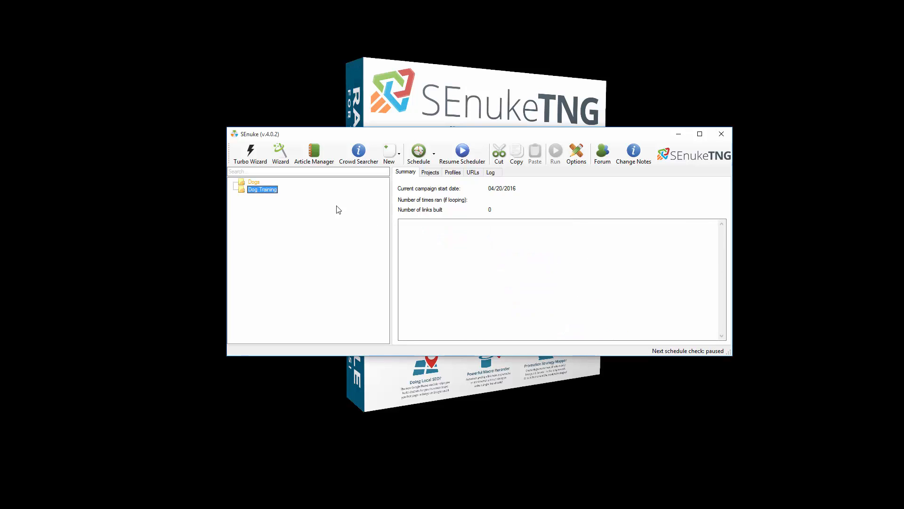
{"action": "left_click", "coordinate": [430, 172]}
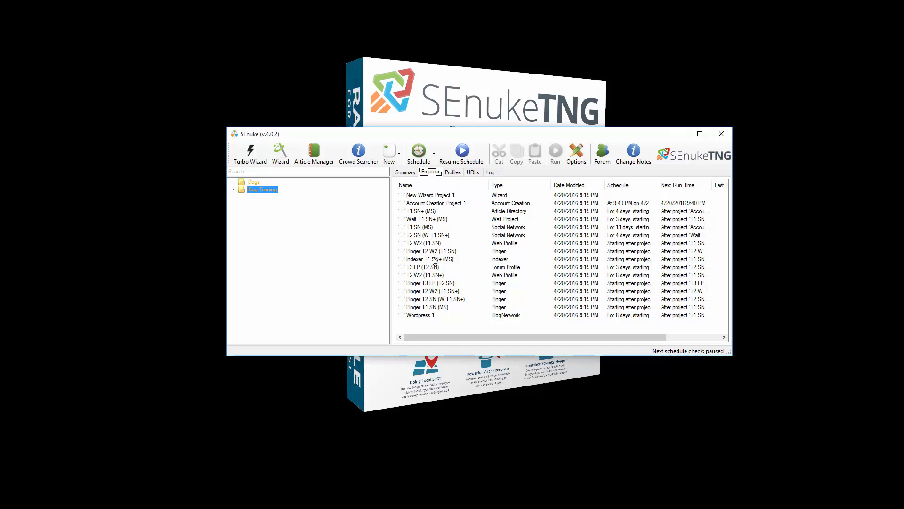
Examine the site selection, profile and verification settings of Account Creation Project 1, and close the project
{"action": "left_click", "coordinate": [434, 204]}
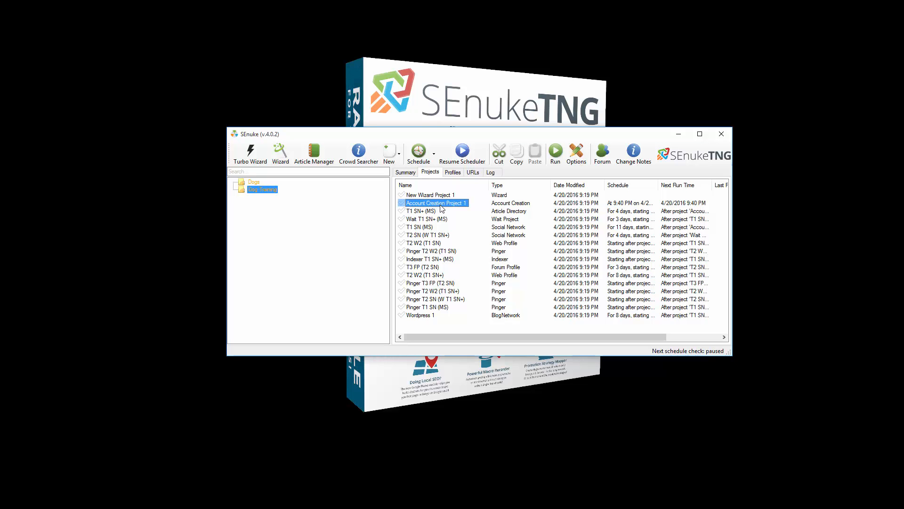
{"action": "double_click", "coordinate": [442, 204]}
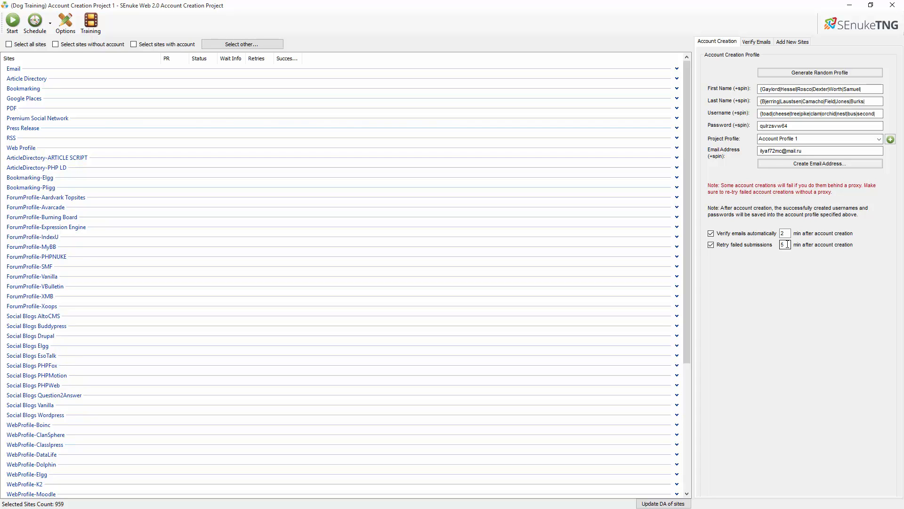
{"action": "left_click", "coordinate": [897, 7]}
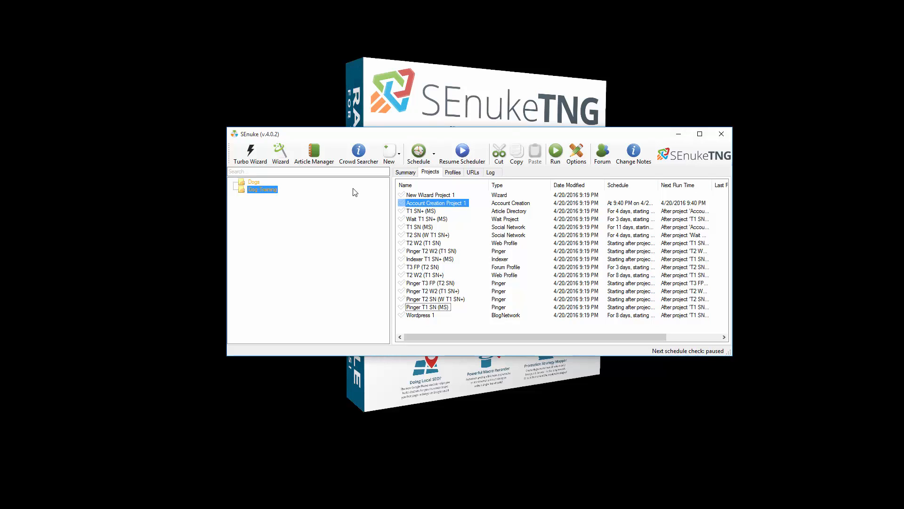
Start a Turbo Wizard campaign with the primary keyword "dog training" and generate secondary keywords from it
{"action": "left_click", "coordinate": [250, 158]}
{"action": "left_click_drag", "start_coordinate": [258, 83], "coordinate": [374, 86]}
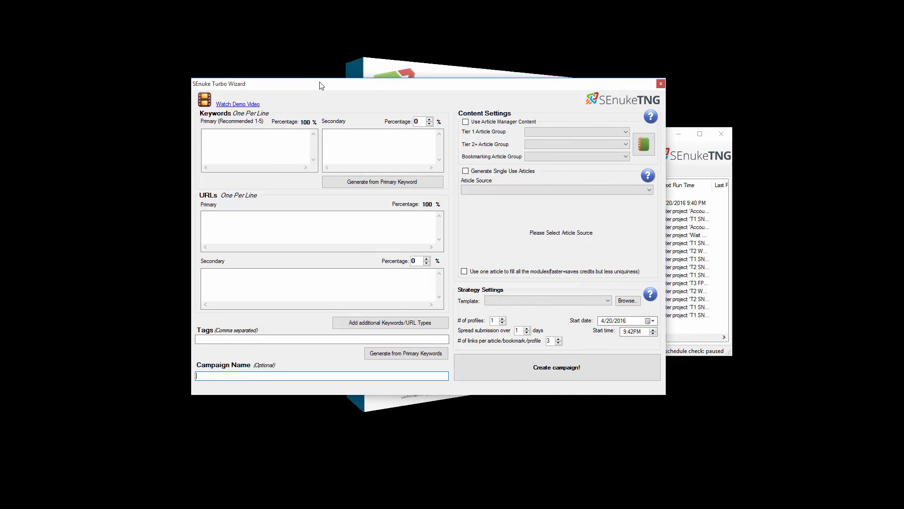
{"action": "left_click_drag", "start_coordinate": [319, 85], "coordinate": [330, 92]}
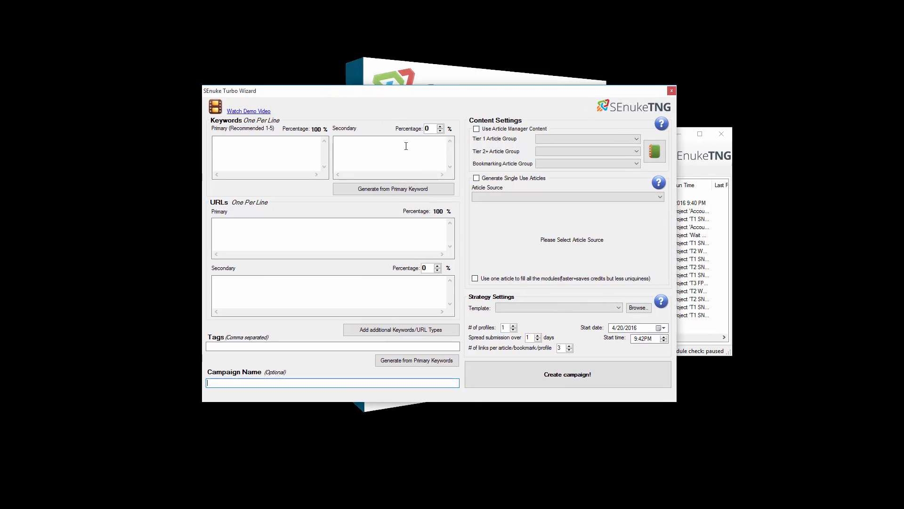
{"action": "left_click", "coordinate": [284, 155]}
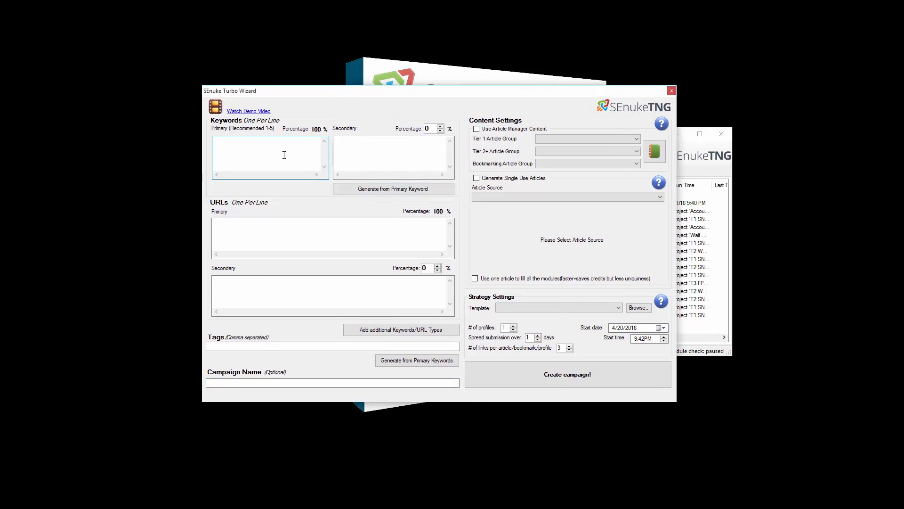
{"action": "type", "text": "dog"}
{"action": "type", "text": "trainingh"}
{"action": "left_click", "coordinate": [427, 191]}
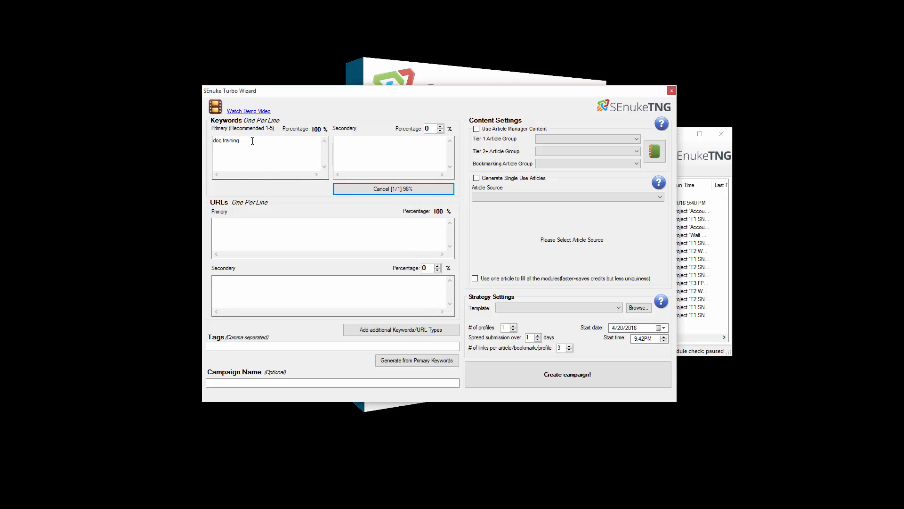
Set the secondary keywords' percentage to 40
{"action": "double_click", "coordinate": [431, 128]}
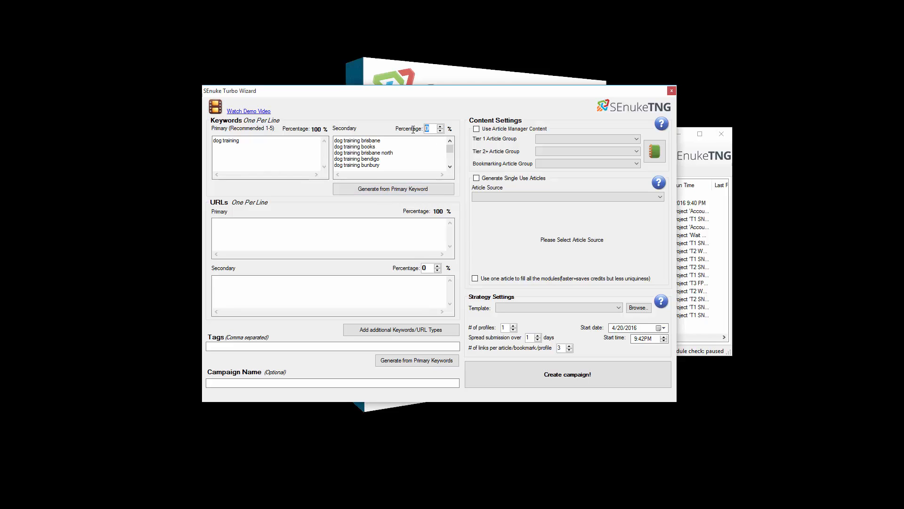
{"action": "type", "text": "40"}
{"action": "left_click", "coordinate": [281, 150]}
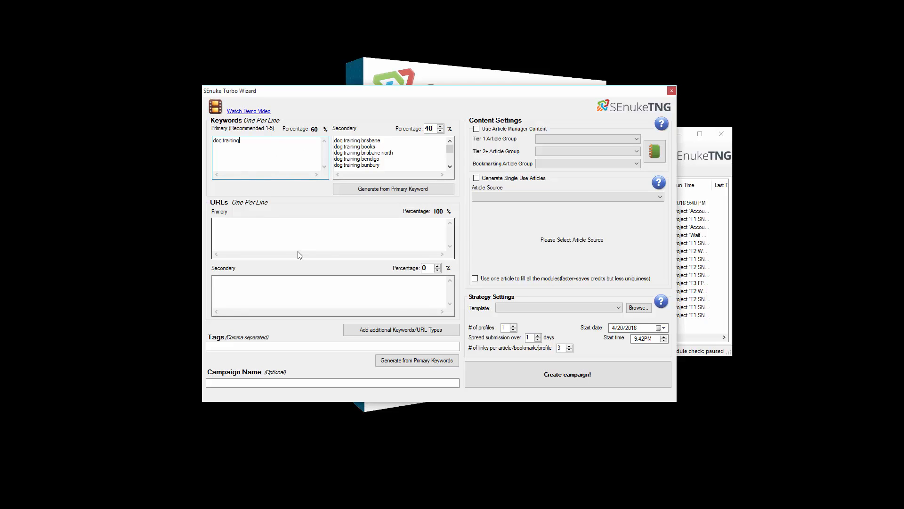
{"action": "left_click", "coordinate": [267, 227]}
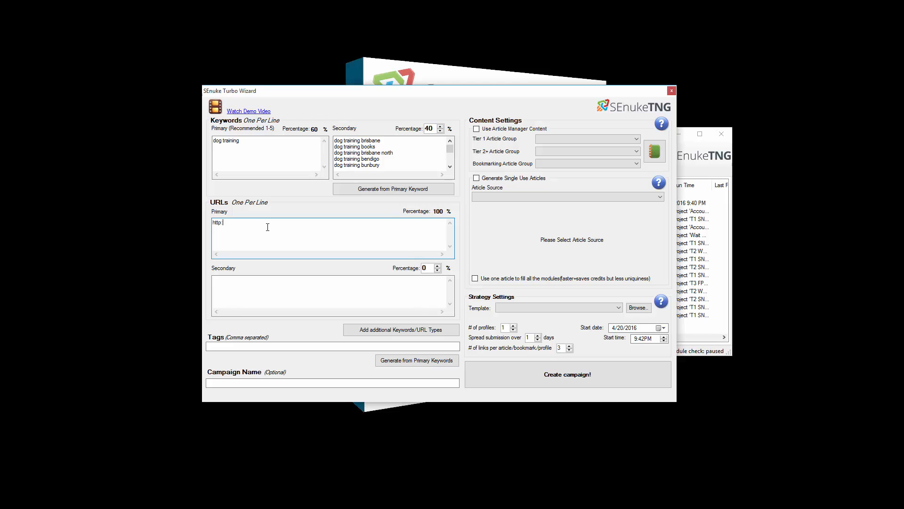
{"action": "type", "text": "/dogs.com/inner/"}
{"action": "left_click", "coordinate": [262, 288]}
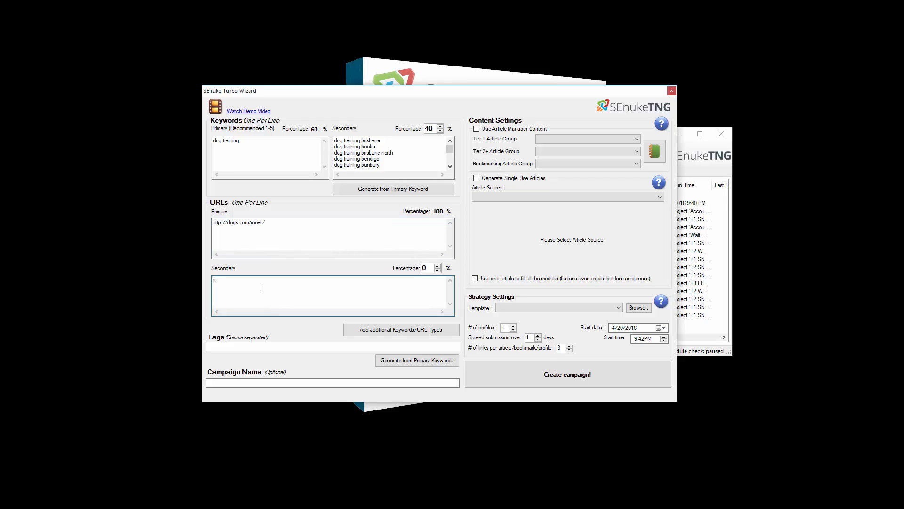
{"action": "type", "text": "http://dogs.com"}
{"action": "key", "text": "Tab"}
{"action": "type", "text": "20"}
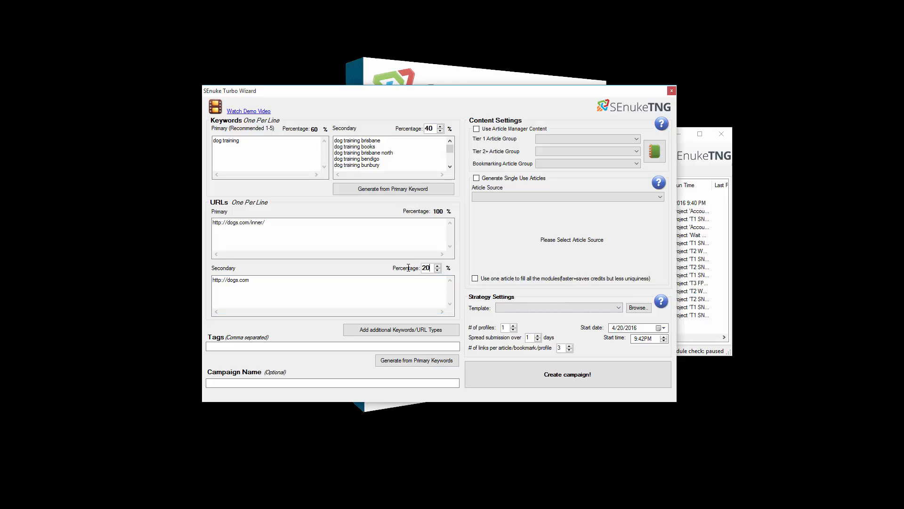
{"action": "left_click", "coordinate": [394, 226]}
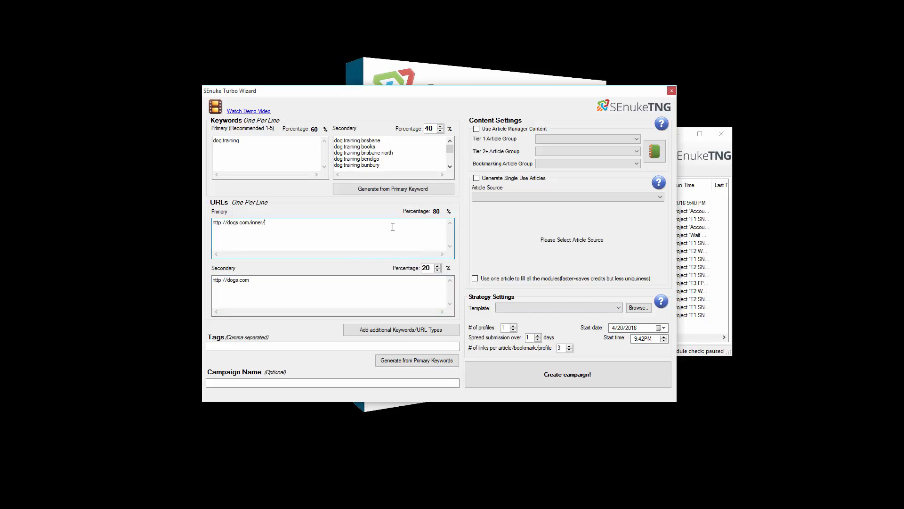
Generate the campaign's tags from the primary keywords, leaving the optional campaign name empty
{"action": "left_click", "coordinate": [397, 361]}
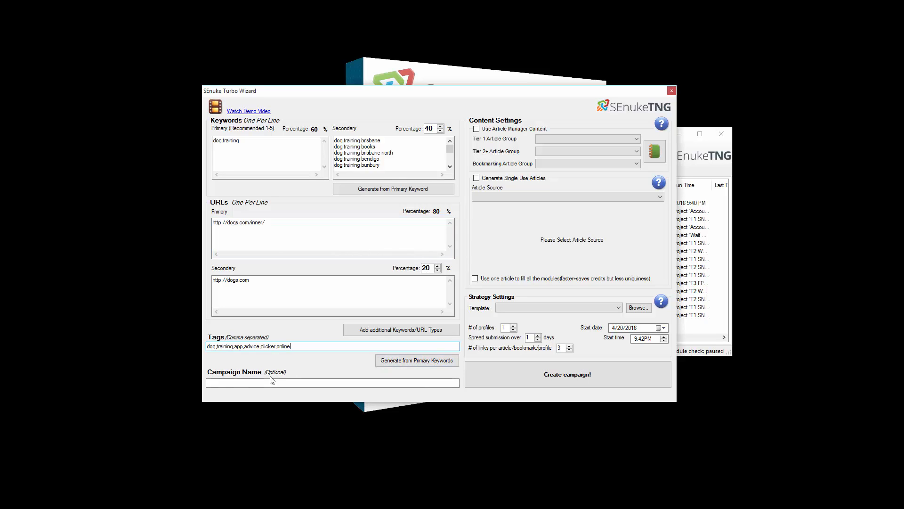
{"action": "left_click", "coordinate": [289, 382]}
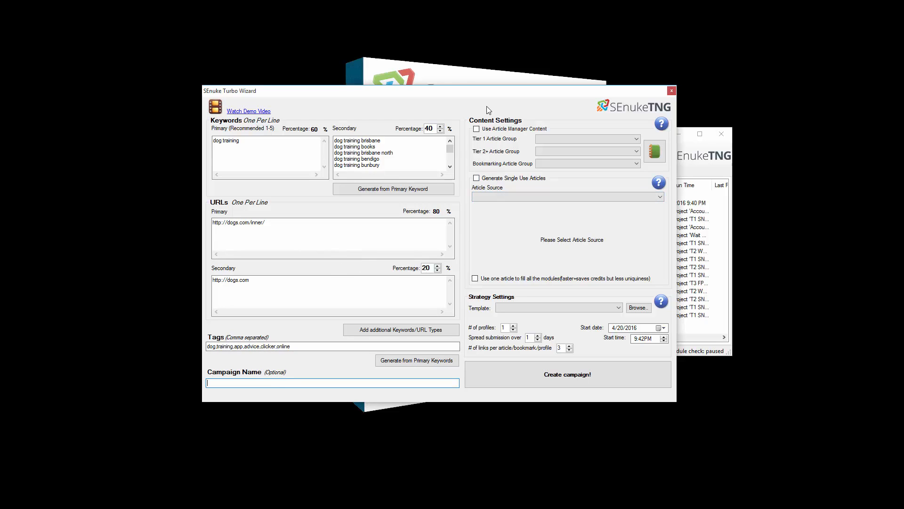
Look over the article sources available for generating single use articles in the Turbo Wizard
{"action": "left_click", "coordinate": [476, 179]}
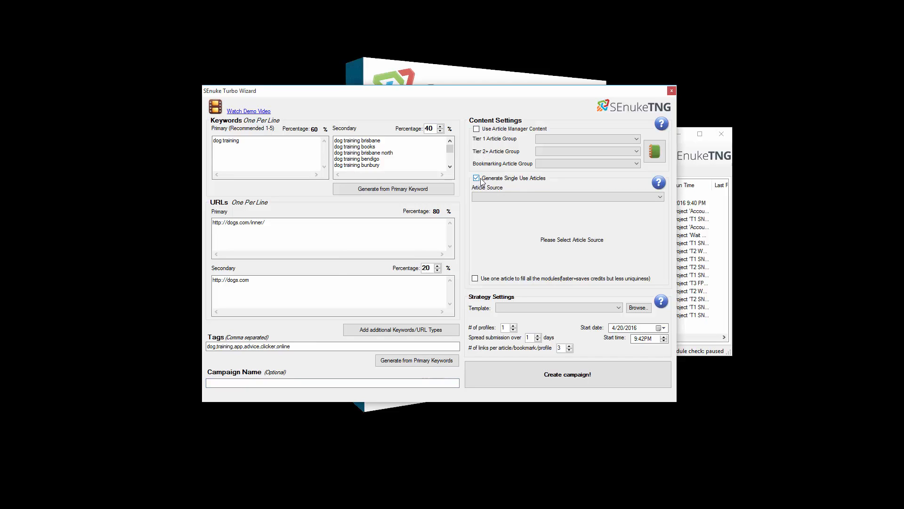
{"action": "left_click", "coordinate": [551, 197]}
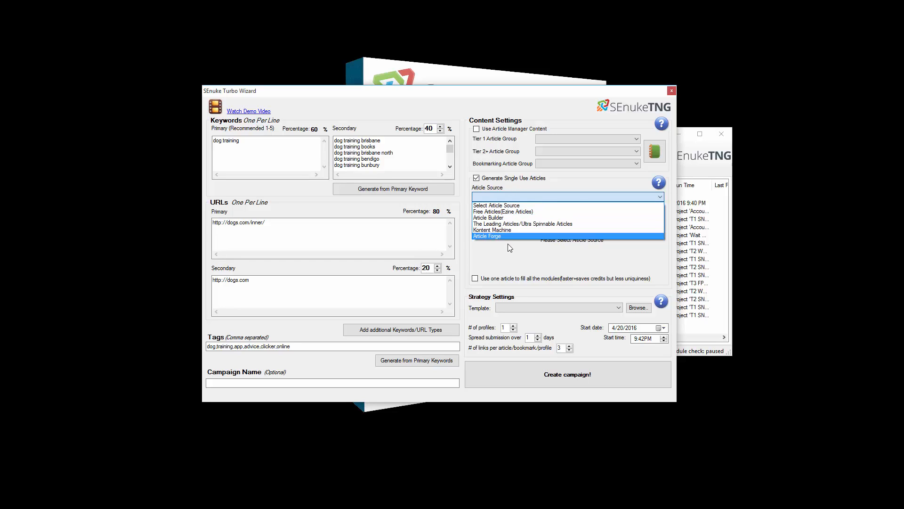
{"action": "left_click", "coordinate": [500, 177]}
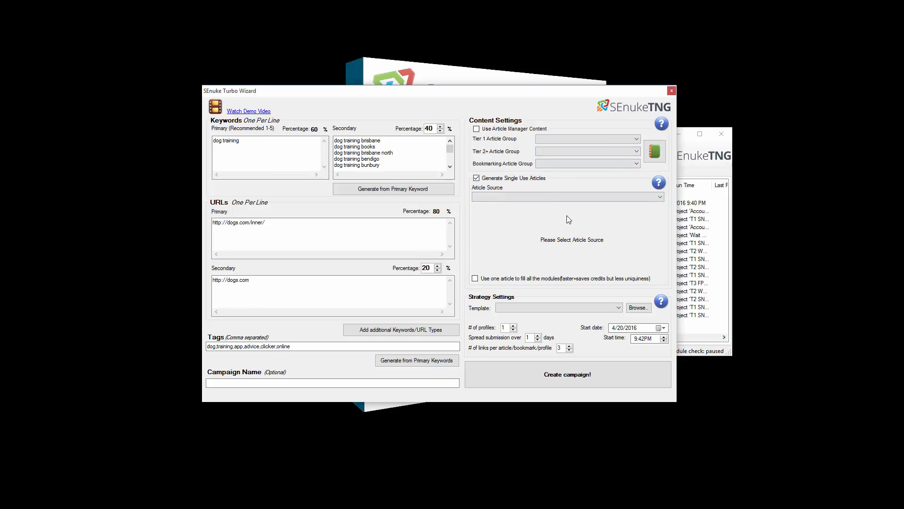
Use Article Manager content, assigning Tier 1 Content to the Tier 1 article group and Tier 2 Content to the Tier 2+ group
{"action": "left_click", "coordinate": [477, 178]}
{"action": "left_click", "coordinate": [636, 139]}
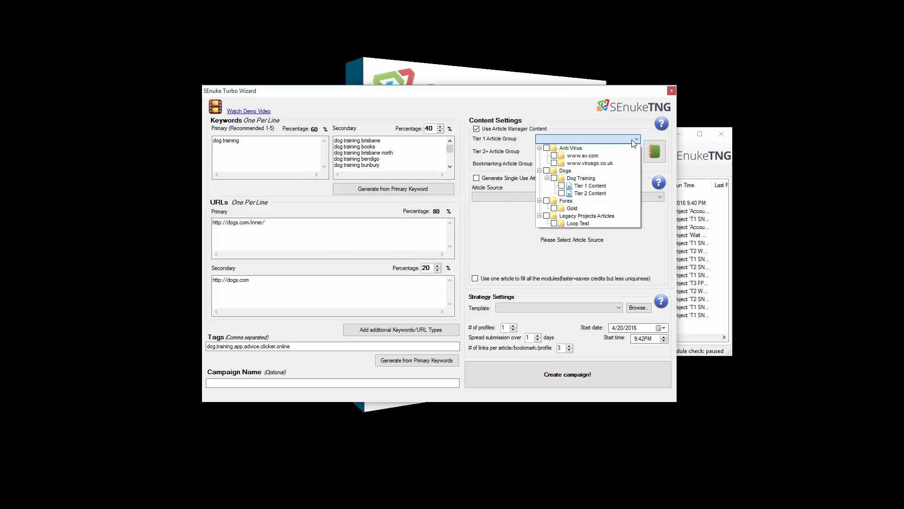
{"action": "left_click", "coordinate": [561, 185]}
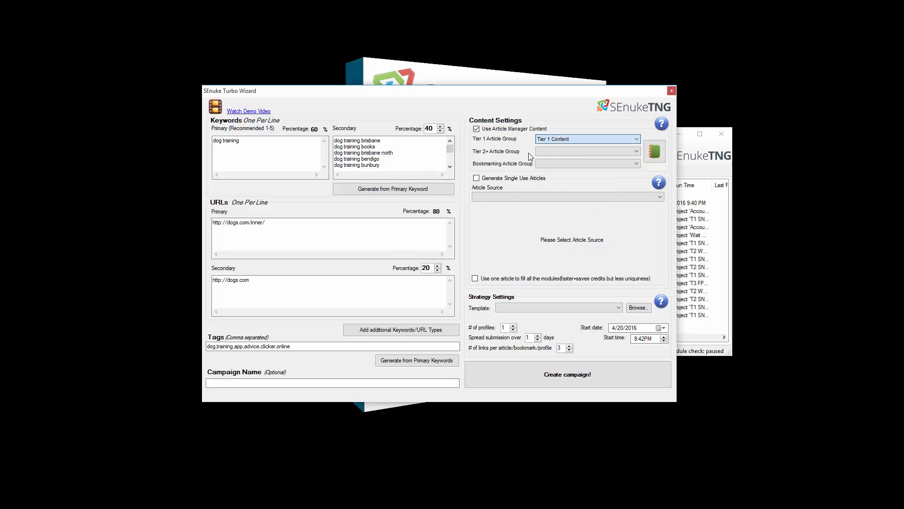
{"action": "left_click", "coordinate": [573, 151]}
{"action": "left_click", "coordinate": [563, 207]}
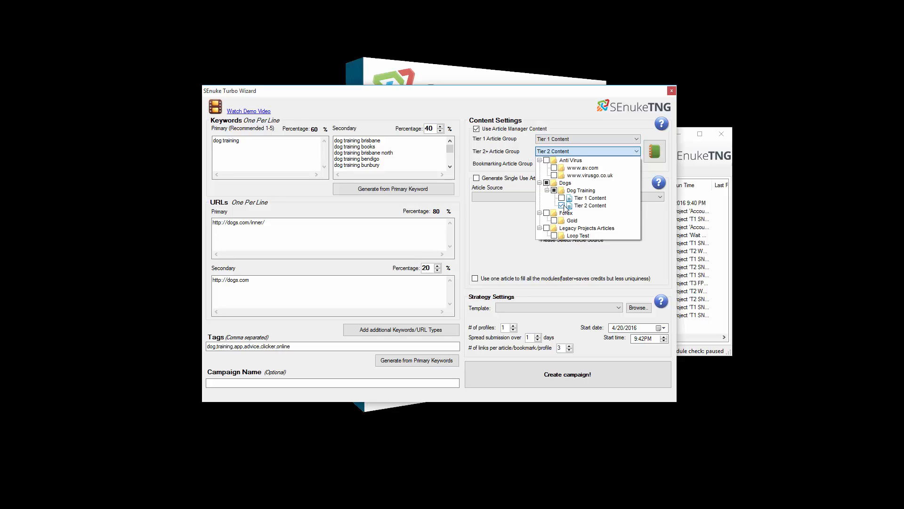
{"action": "left_click", "coordinate": [526, 182]}
{"action": "left_click", "coordinate": [476, 130]}
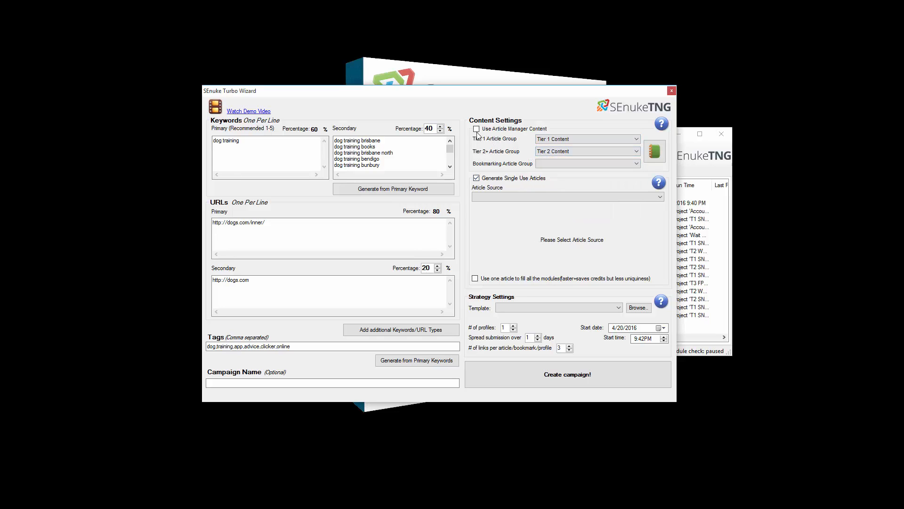
{"action": "left_click", "coordinate": [477, 178]}
Select the TNG - Social Skills WP template with submissions spread over 11 days, and set 1 link per article/bookmark/profile
{"action": "left_click", "coordinate": [593, 308]}
{"action": "left_click", "coordinate": [534, 323]}
{"action": "left_click", "coordinate": [569, 350]}
{"action": "left_click", "coordinate": [569, 350]}
Create the turbo campaign with a start date of 4/20/2017, and close the Turbo Wizard
{"action": "left_click", "coordinate": [632, 327]}
{"action": "key", "text": "Up"}
{"action": "left_click", "coordinate": [528, 373]}
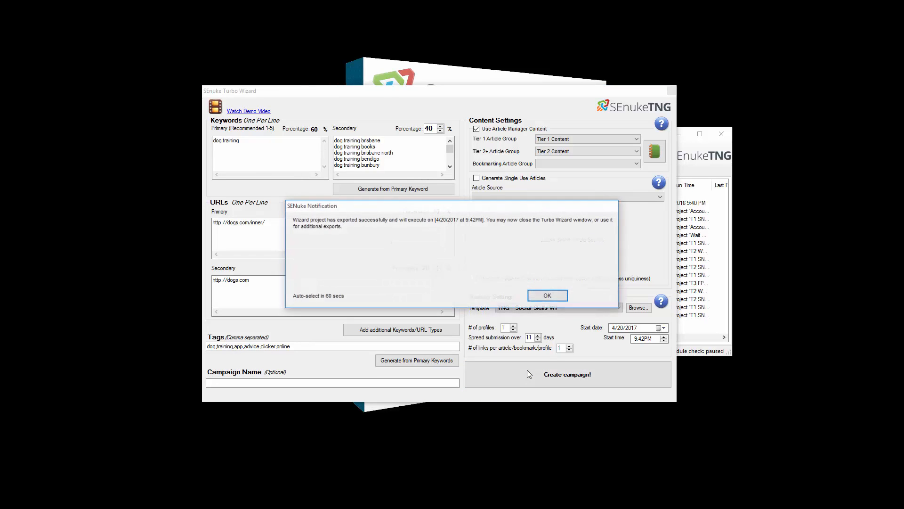
{"action": "left_click", "coordinate": [539, 293]}
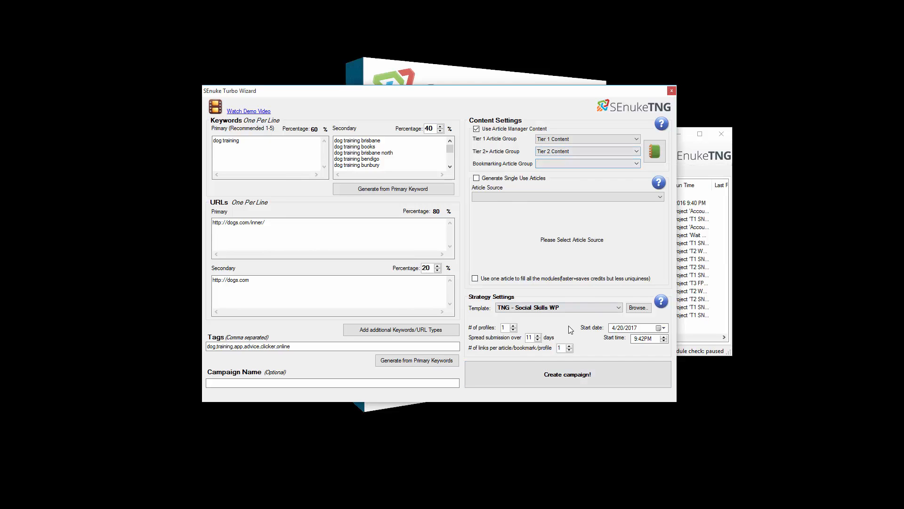
{"action": "left_click", "coordinate": [672, 90]}
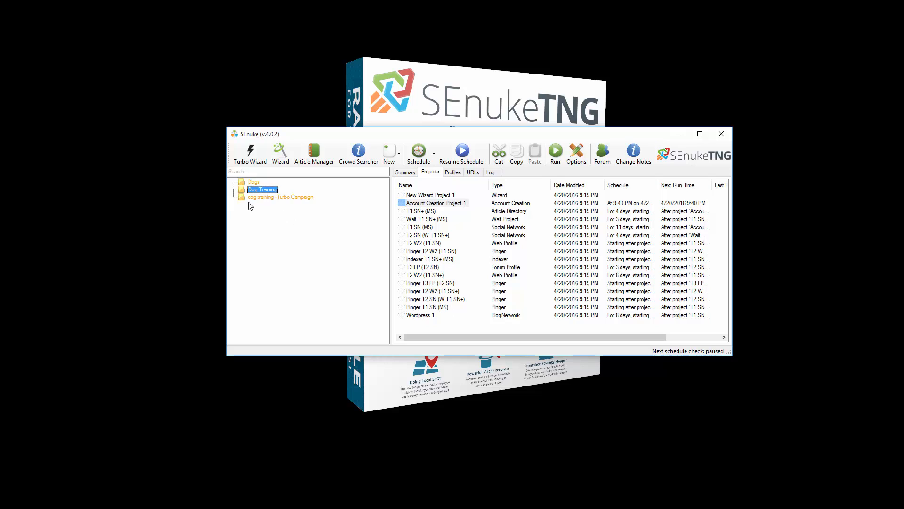
Compare the project lists of the Dog Training campaign and the dog training turbo campaign
{"action": "left_click", "coordinate": [277, 197]}
{"action": "left_click", "coordinate": [276, 193]}
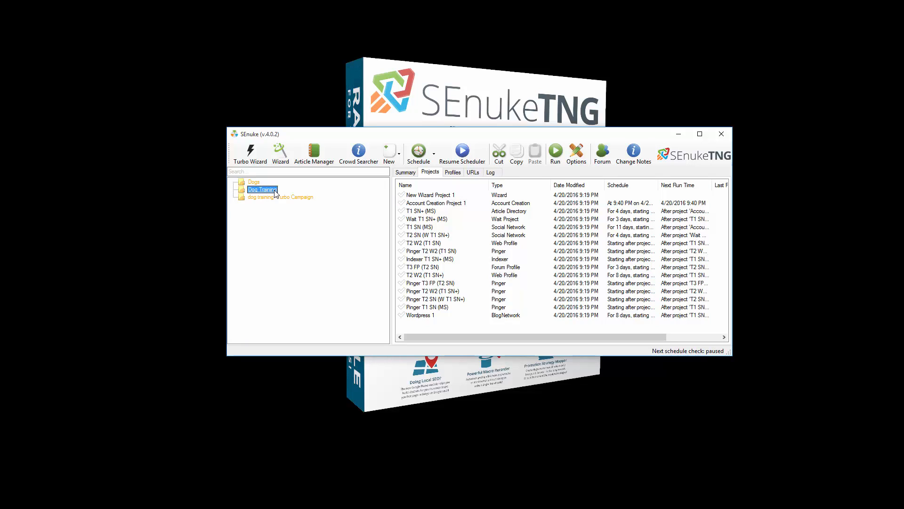
{"action": "left_click", "coordinate": [275, 197]}
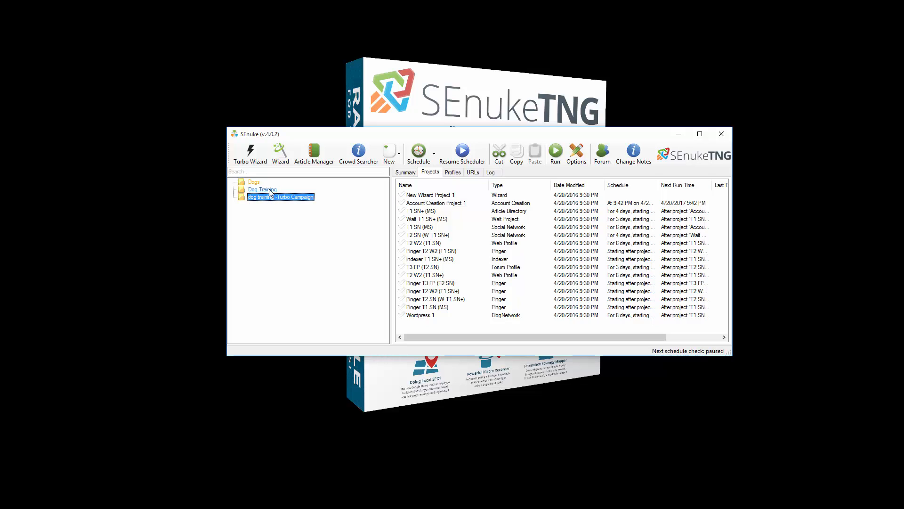
Set the dog training turbo campaign to run in loop mode, with 6 as the number of times to run again
{"action": "left_click", "coordinate": [270, 191]}
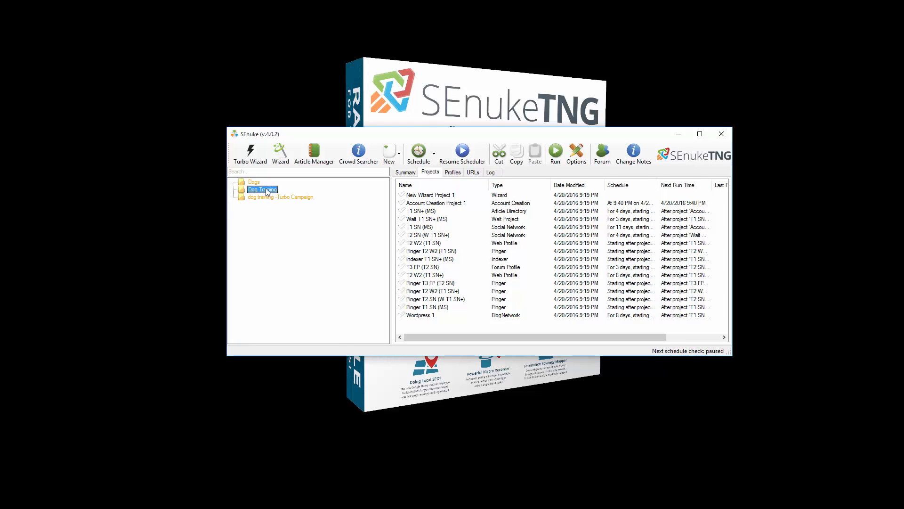
{"action": "left_click", "coordinate": [280, 198]}
{"action": "right_click", "coordinate": [262, 199]}
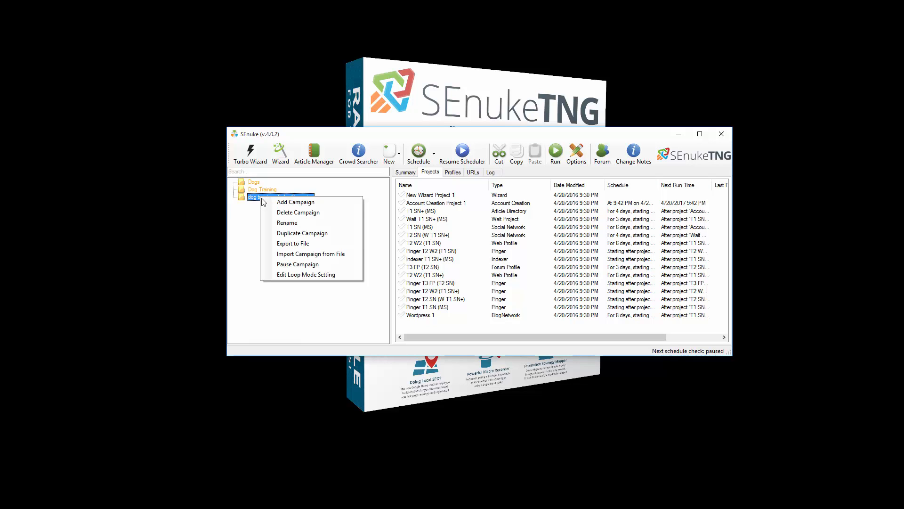
{"action": "left_click", "coordinate": [290, 278]}
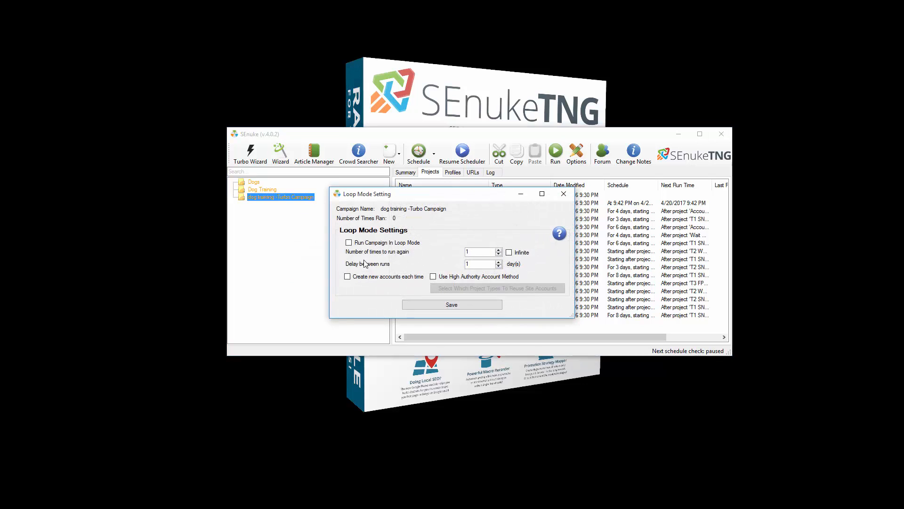
{"action": "left_click", "coordinate": [349, 243]}
{"action": "left_click", "coordinate": [498, 251]}
{"action": "left_click", "coordinate": [498, 250]}
{"action": "left_click", "coordinate": [499, 251]}
{"action": "left_click", "coordinate": [499, 250]}
{"action": "left_click", "coordinate": [508, 252]}
{"action": "left_click", "coordinate": [509, 252]}
Create new accounts each time with the High Authority Account Method, reusing Premium Social Network and Social Network accounts, and save the loop settings
{"action": "left_click", "coordinate": [358, 281]}
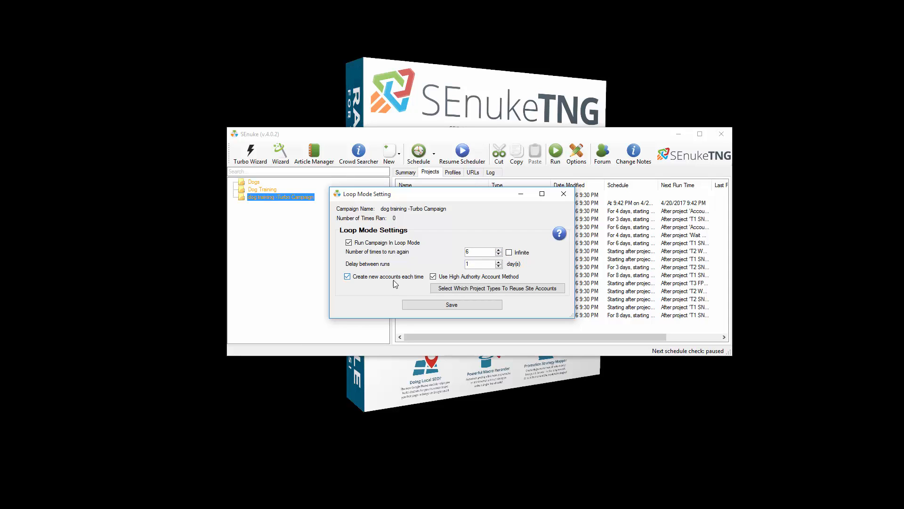
{"action": "left_click", "coordinate": [431, 277]}
{"action": "left_click", "coordinate": [445, 288]}
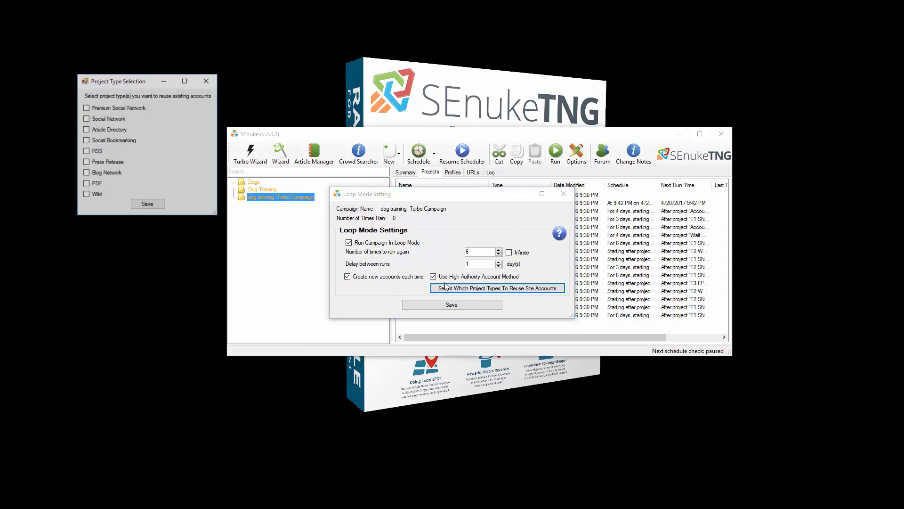
{"action": "left_click", "coordinate": [111, 119]}
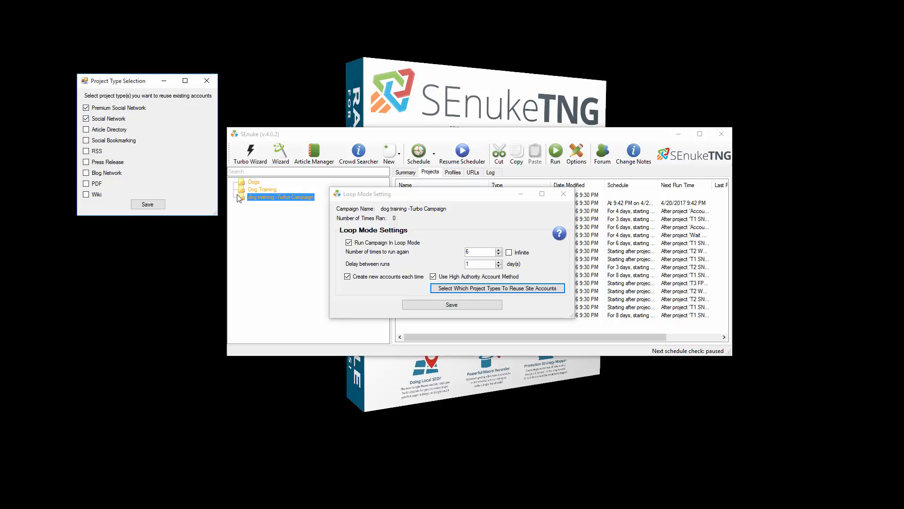
{"action": "left_click", "coordinate": [147, 205]}
{"action": "left_click", "coordinate": [447, 304]}
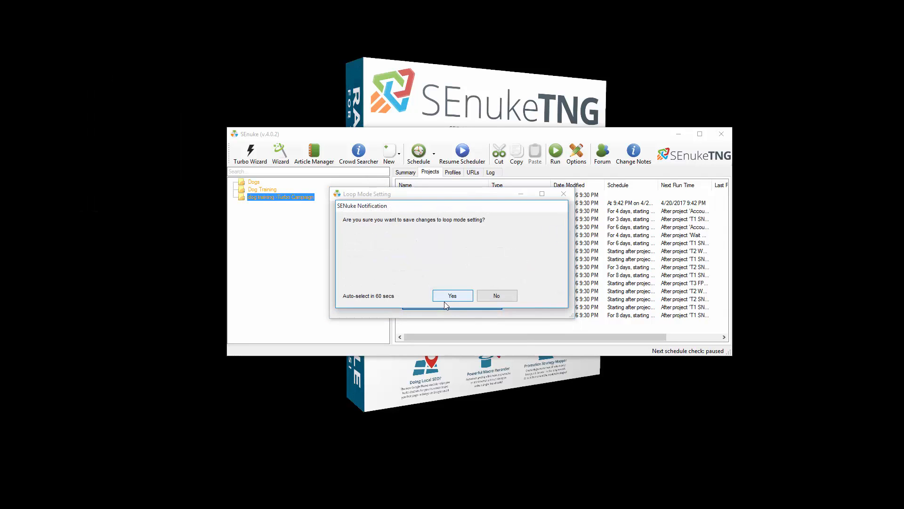
{"action": "left_click", "coordinate": [457, 299]}
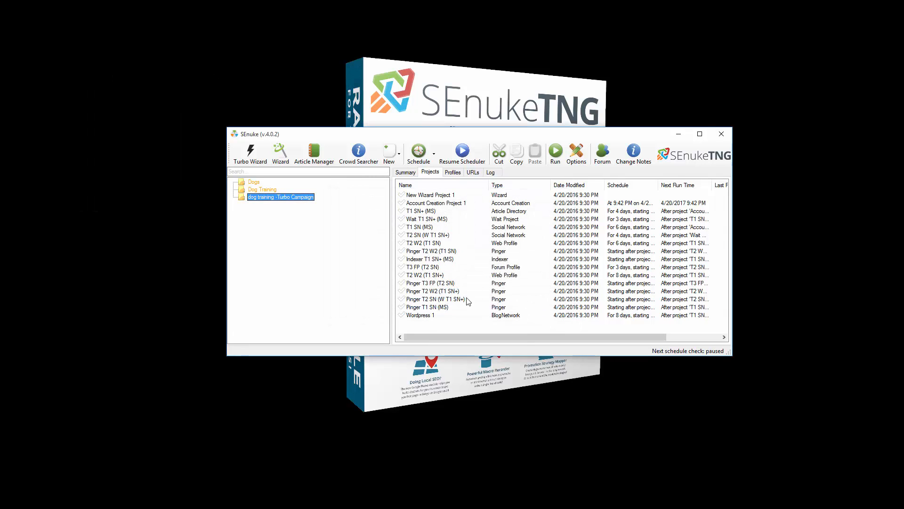